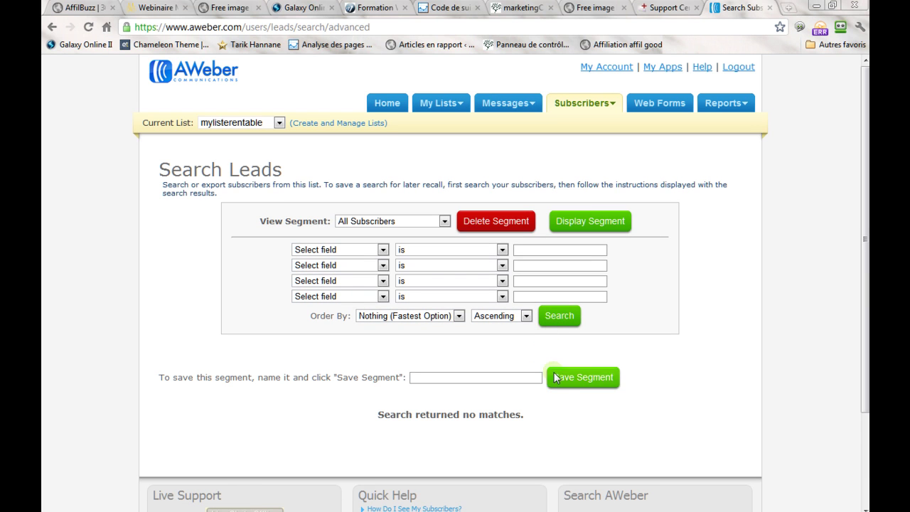
# - Switch the current list to objectifbusines and search all its subscribers without any filter
pyautogui.click(279, 123)
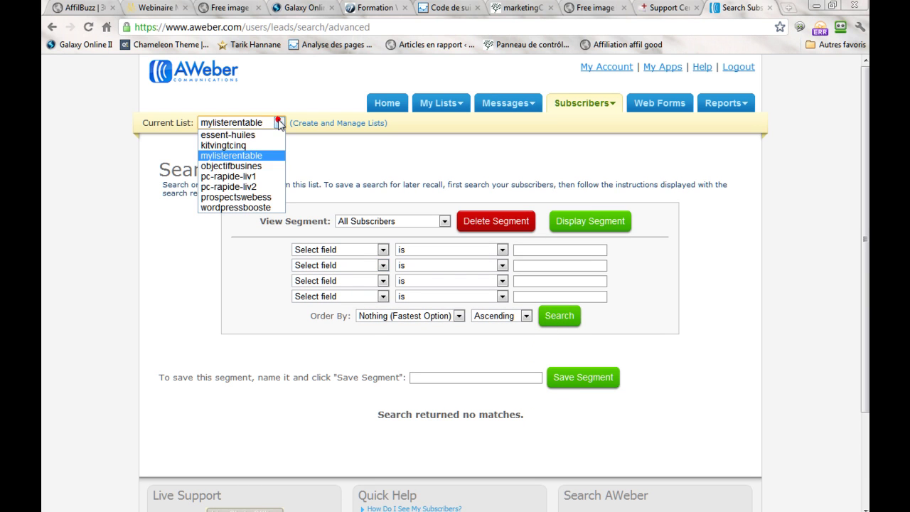
pyautogui.click(233, 169)
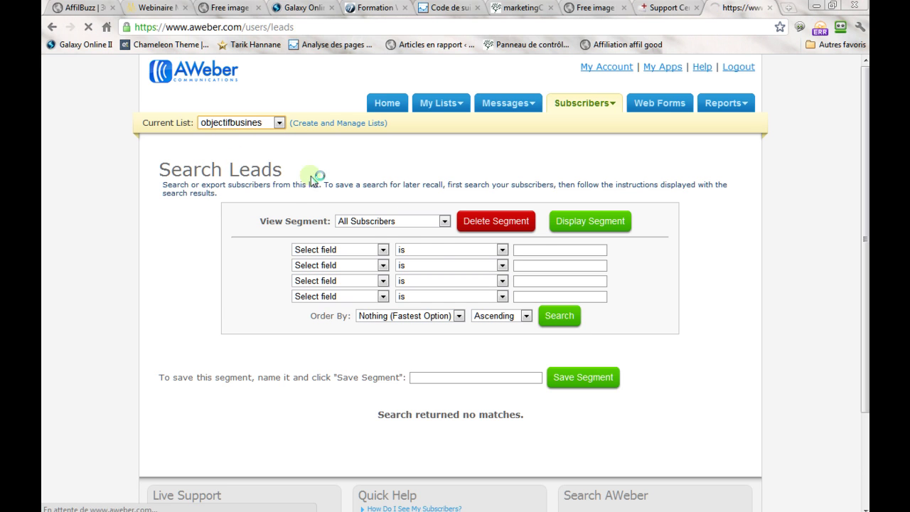
pyautogui.click(557, 323)
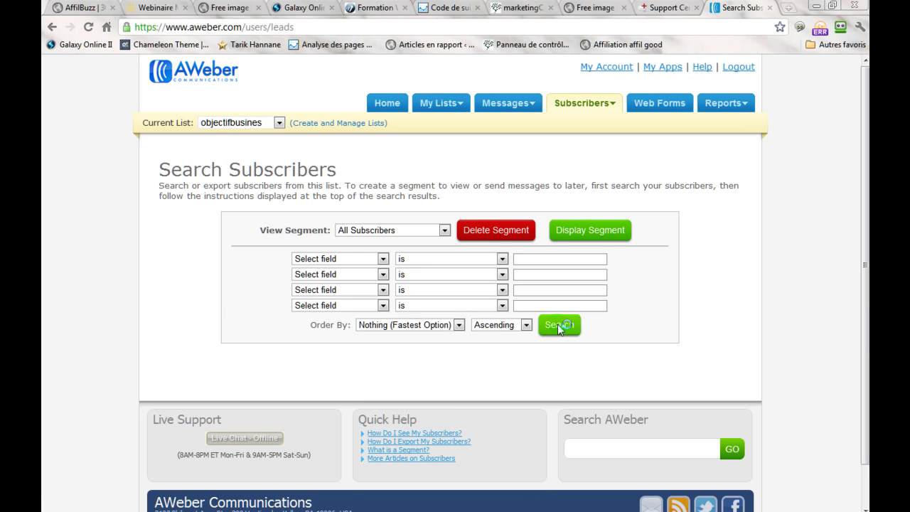
pyautogui.moveTo(467, 414); pyautogui.dragTo(520, 416)
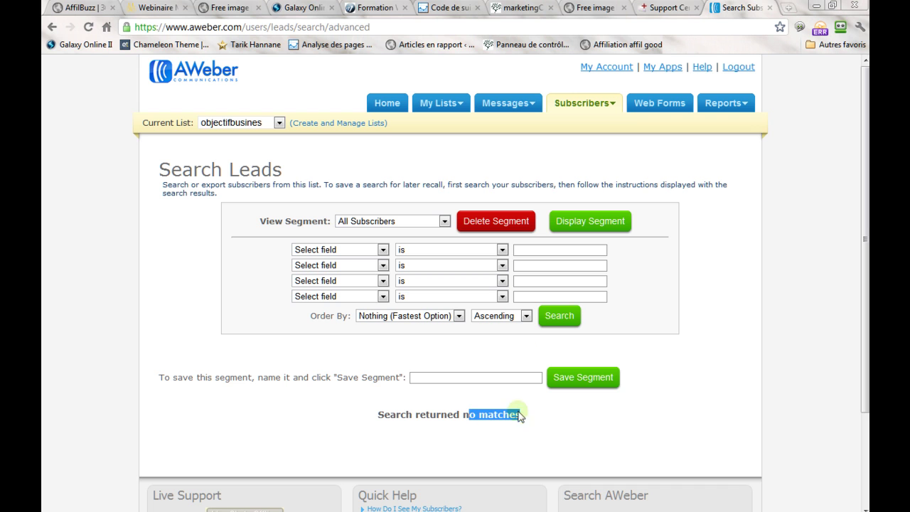
# - Switch the current list to pc-rapide-liv1 and run an unfiltered search of its subscribers
pyautogui.click(278, 123)
pyautogui.click(249, 178)
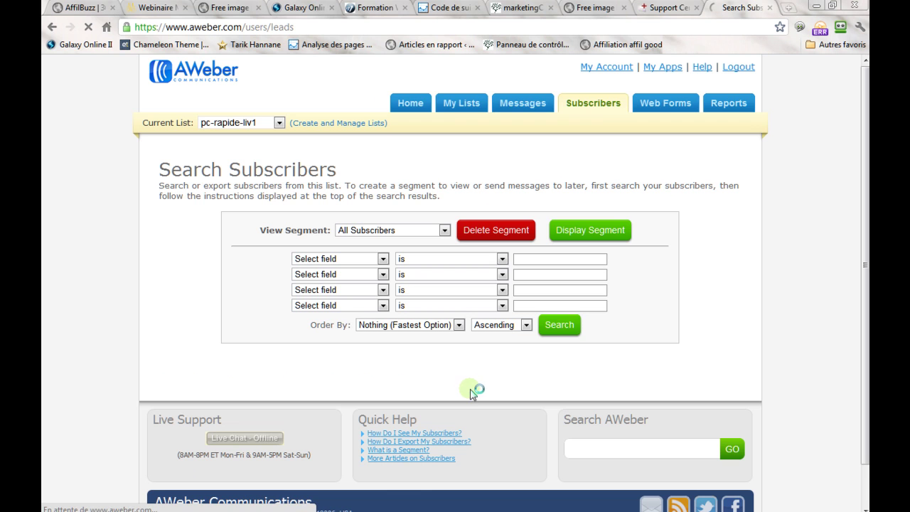
pyautogui.click(558, 326)
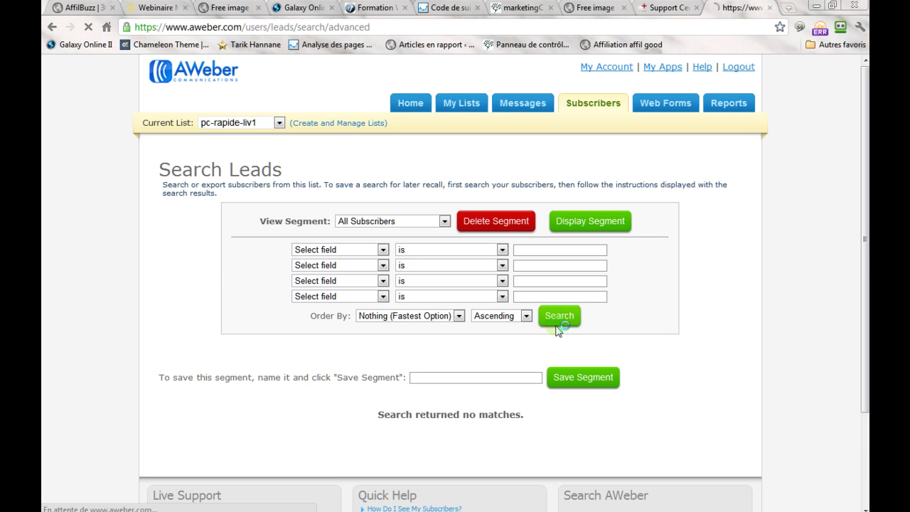
pyautogui.moveTo(463, 414); pyautogui.dragTo(523, 415)
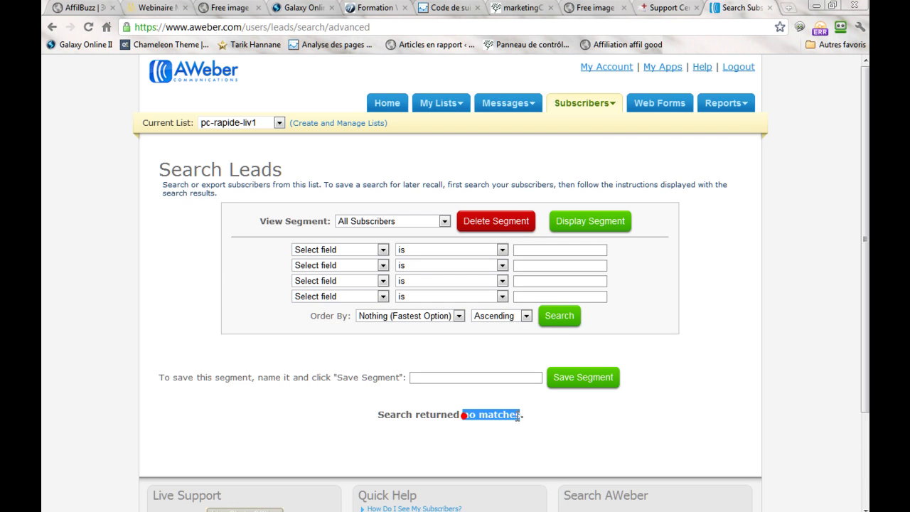
# - Switch the current list to pc-rapide-liv2 and search for all of its subscribers
pyautogui.click(278, 123)
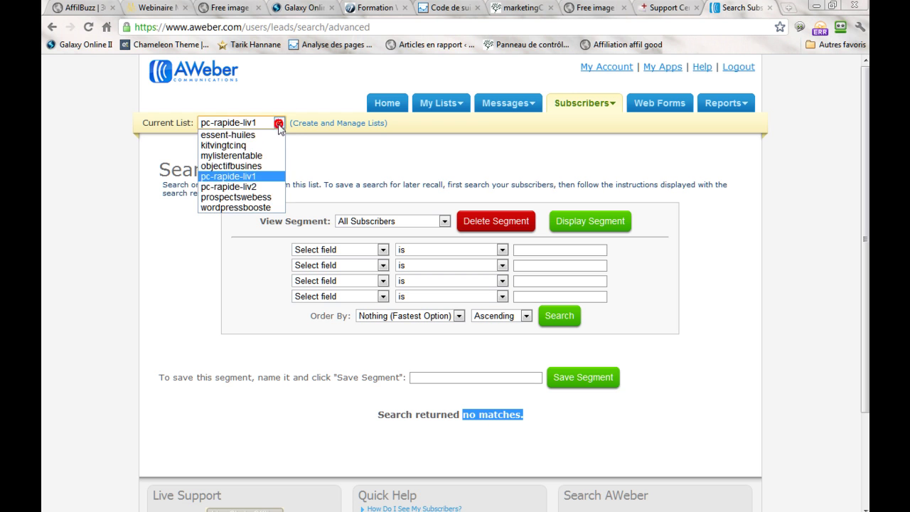
pyautogui.click(250, 184)
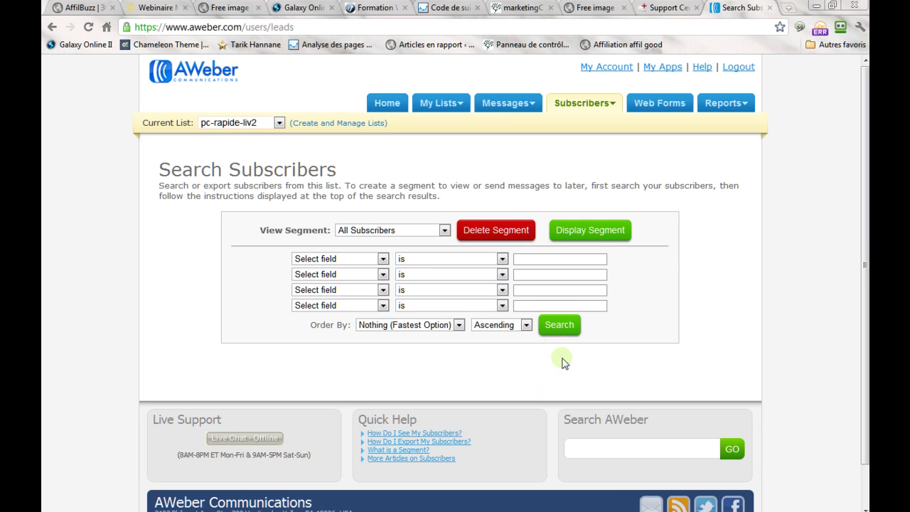
pyautogui.click(557, 327)
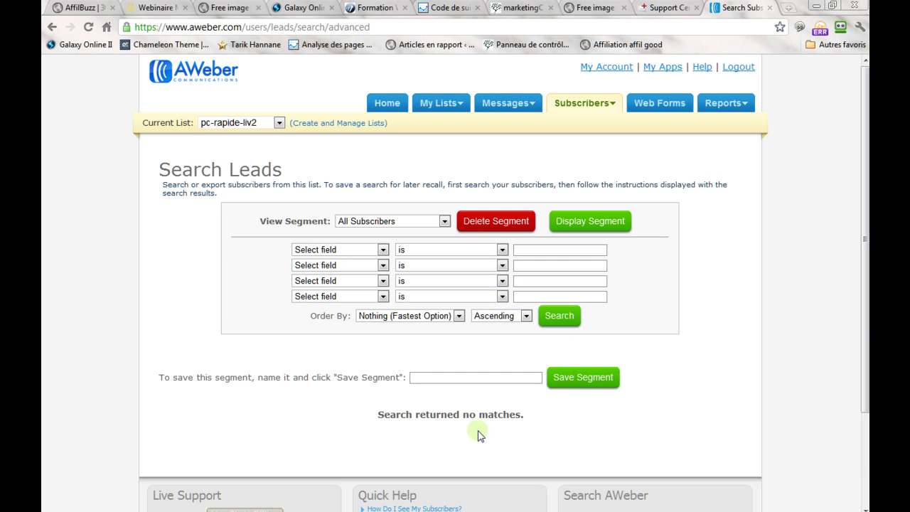
pyautogui.moveTo(463, 411); pyautogui.dragTo(525, 411)
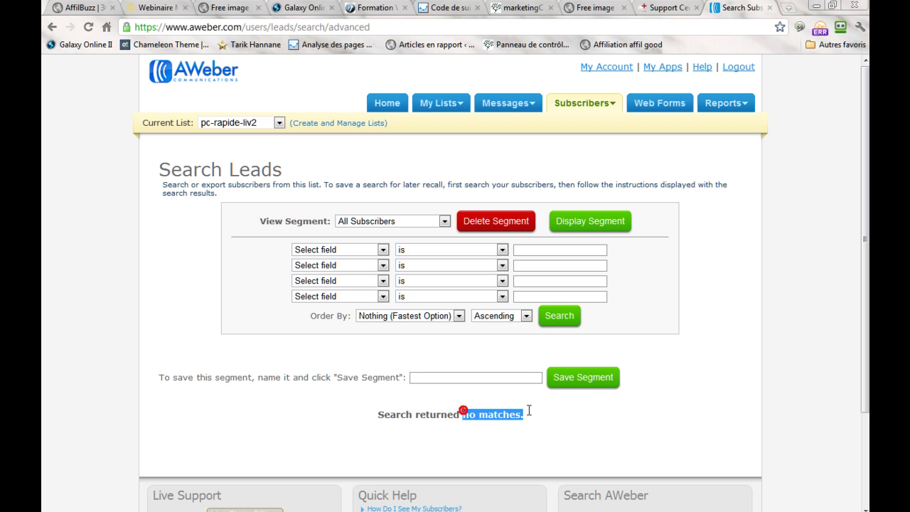
# - Switch the current list to prospectswebess and display all its subscribers with an unfiltered search
pyautogui.click(278, 122)
pyautogui.click(237, 197)
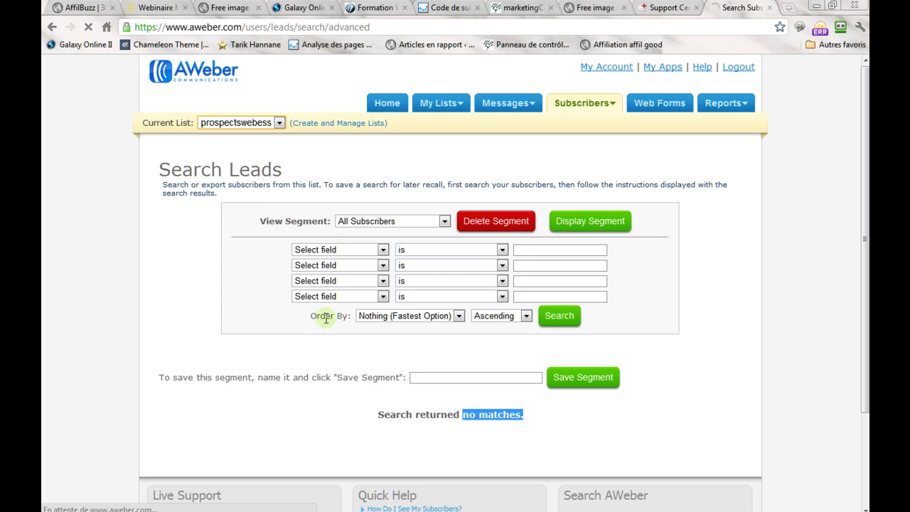
pyautogui.click(553, 327)
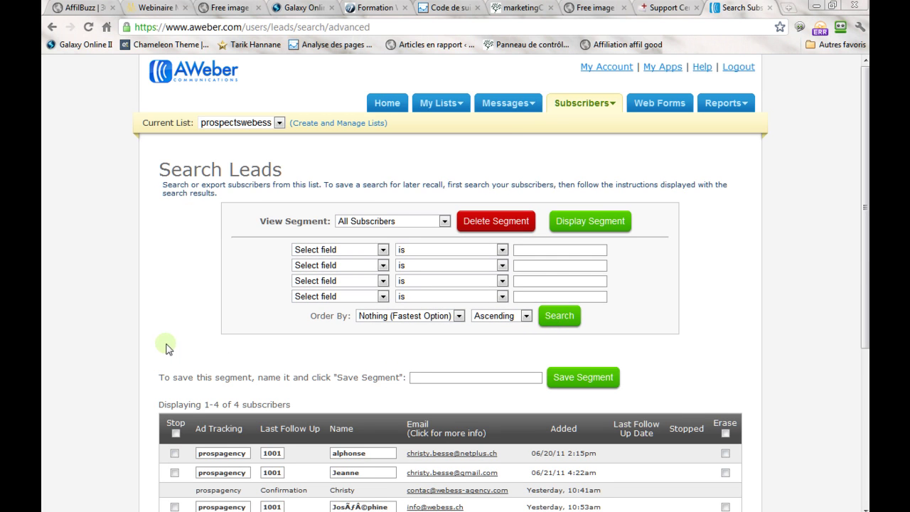
# - Examine the name entries of the subscribers found in the prospectswebess list
pyautogui.scroll(-3, 153, 341)
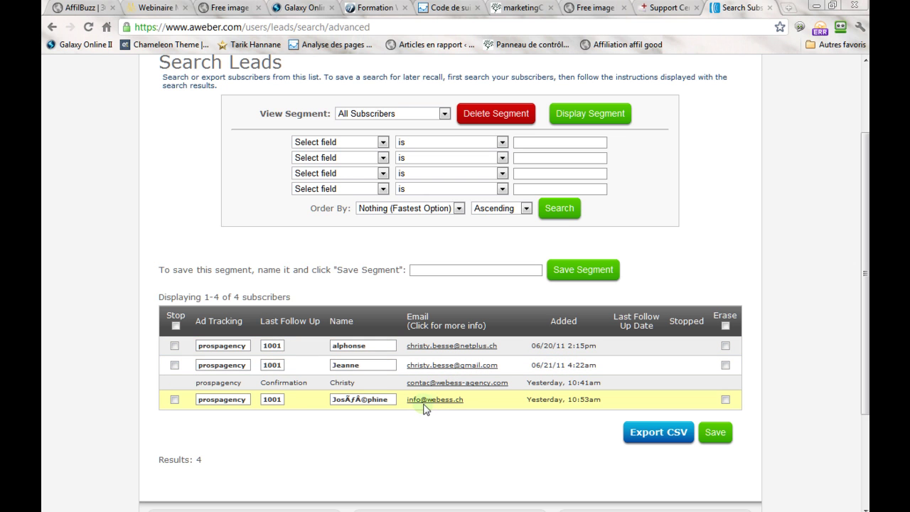
pyautogui.doubleClick(365, 346)
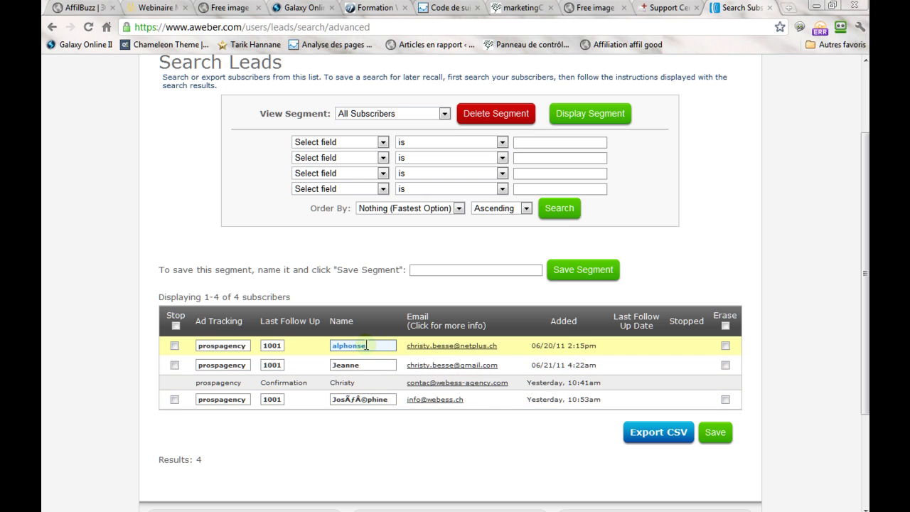
pyautogui.click(358, 397)
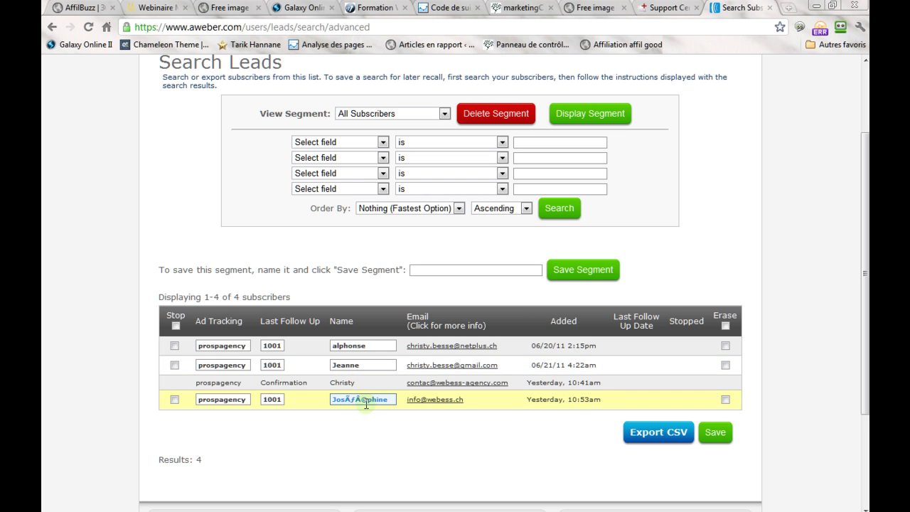
pyautogui.click(395, 416)
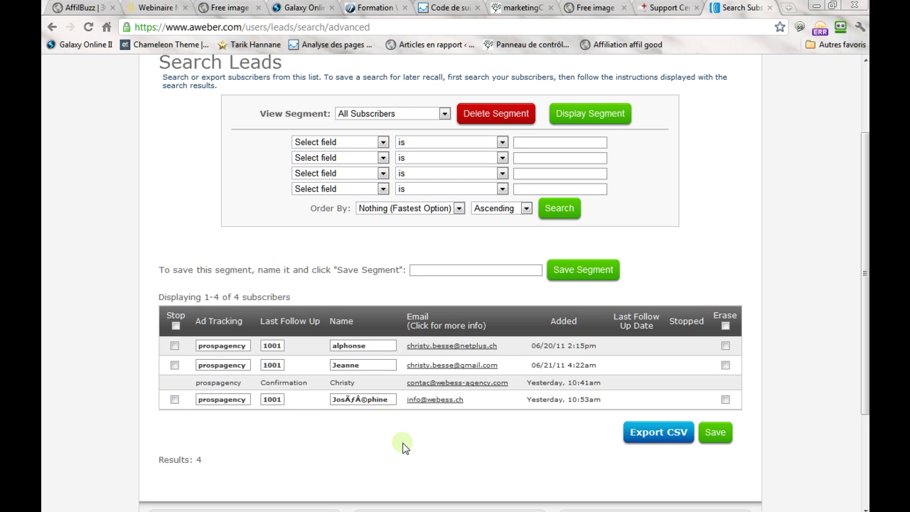
pyautogui.click(349, 400)
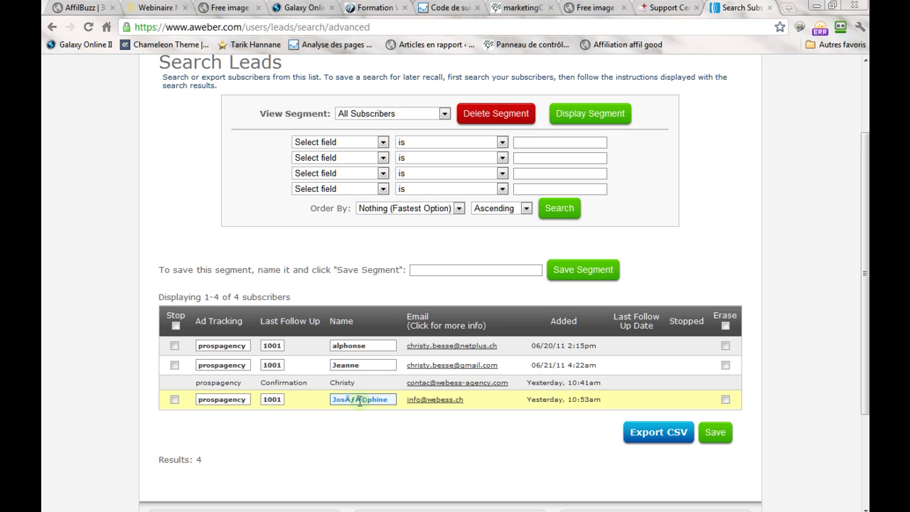
pyautogui.click(365, 418)
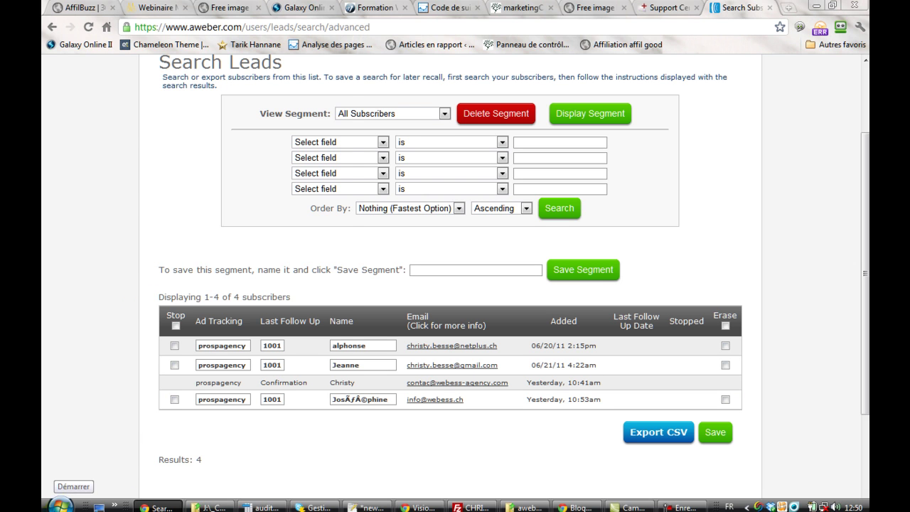
# - Open Notepad++ with an empty document in a narrower window, and return to the subscriber search page in the browser
pyautogui.click(61, 506)
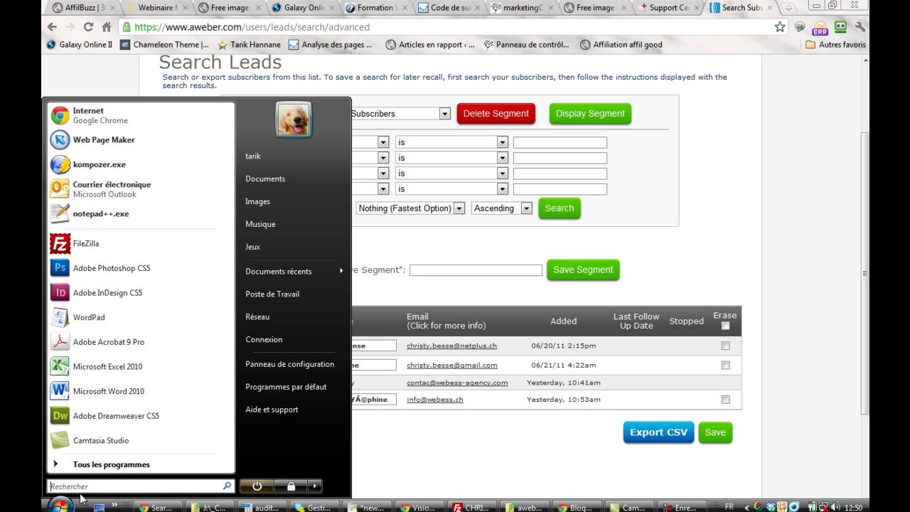
pyautogui.click(90, 214)
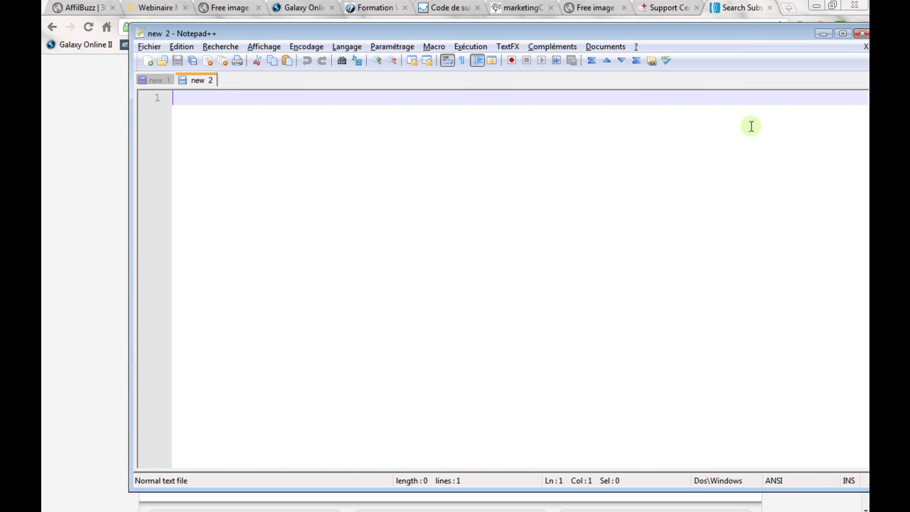
pyautogui.moveTo(128, 256); pyautogui.dragTo(456, 283)
pyautogui.moveTo(648, 31); pyautogui.dragTo(825, 272)
pyautogui.click(106, 199)
pyautogui.scroll(2, 128, 210)
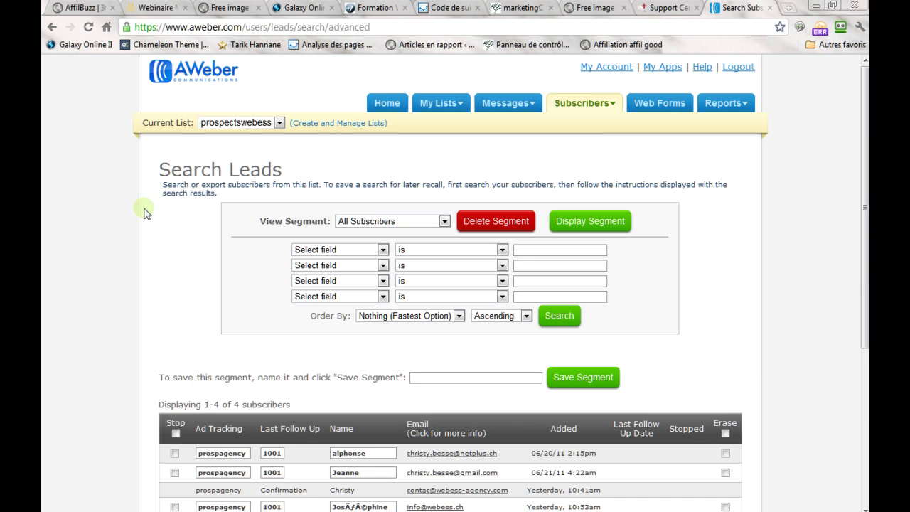
# - Switch to Notepad++ and write "liste : prospectswebess" in the empty document, with "3 inscrits" on the second line
pyautogui.moveTo(682, 507)
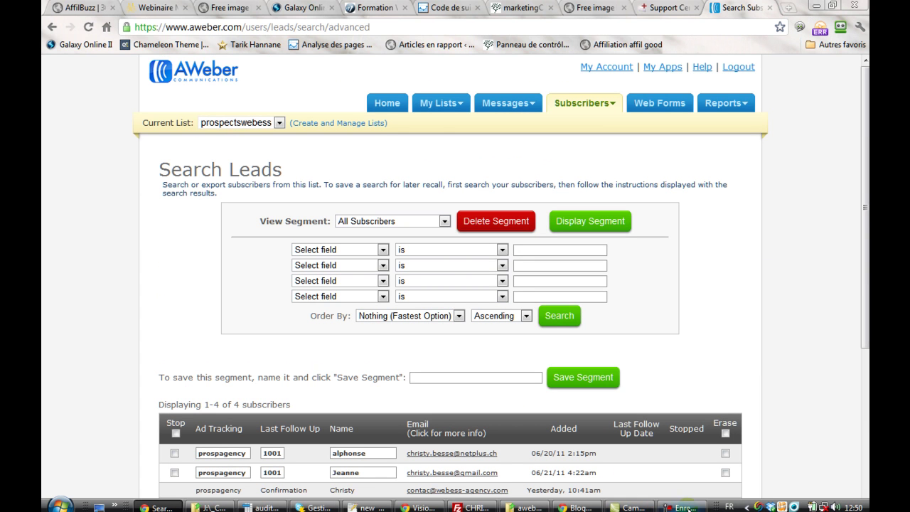
pyautogui.click(626, 508)
pyautogui.click(625, 508)
pyautogui.click(359, 508)
pyautogui.moveTo(782, 274); pyautogui.dragTo(492, 106)
pyautogui.write('1')
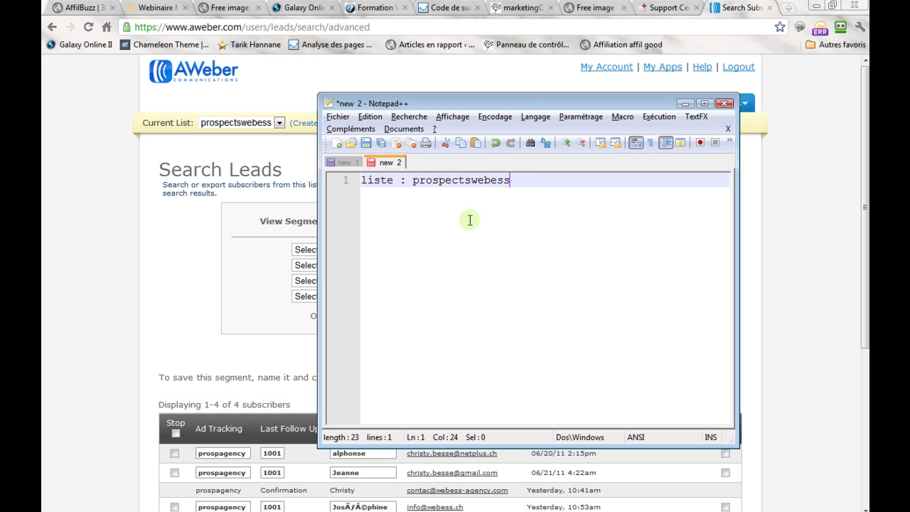
pyautogui.press('Return')
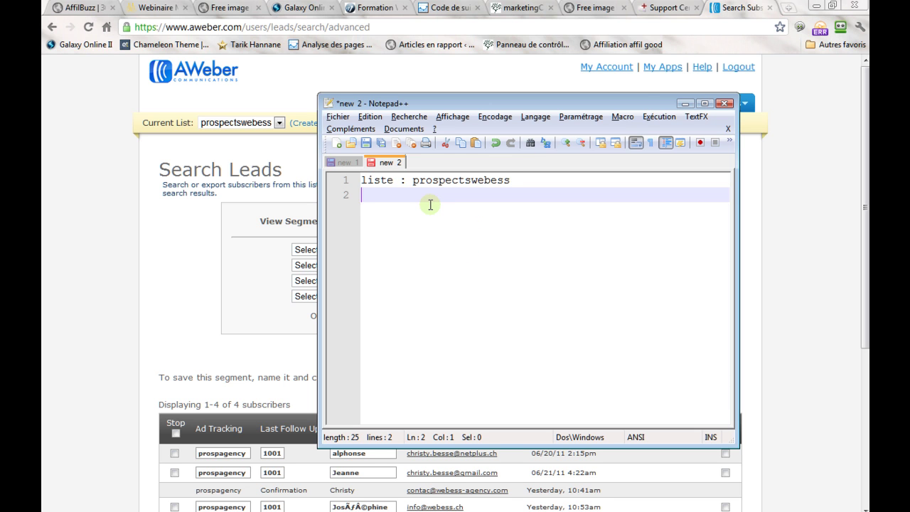
pyautogui.moveTo(567, 107); pyautogui.dragTo(502, 45)
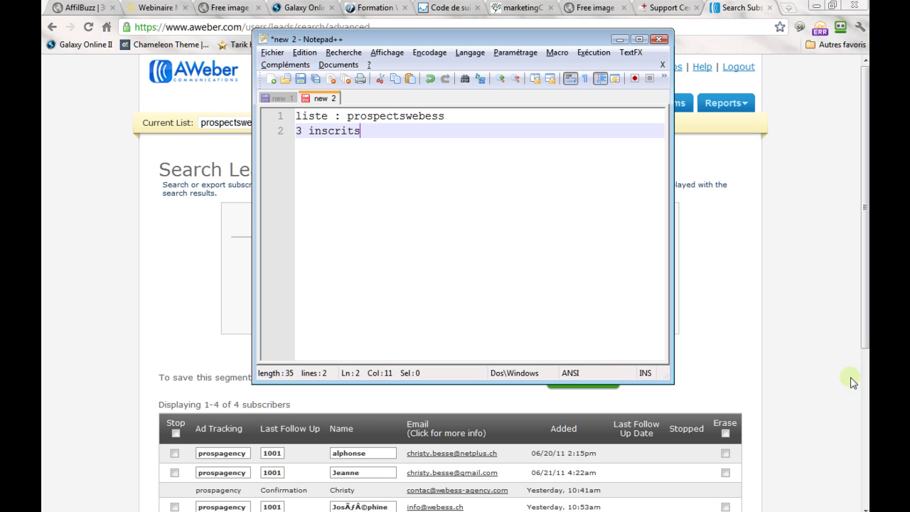
# - Review the dates added and the e-mail entries of the prospectswebess subscribers in the browser
pyautogui.moveTo(865, 273); pyautogui.dragTo(863, 295)
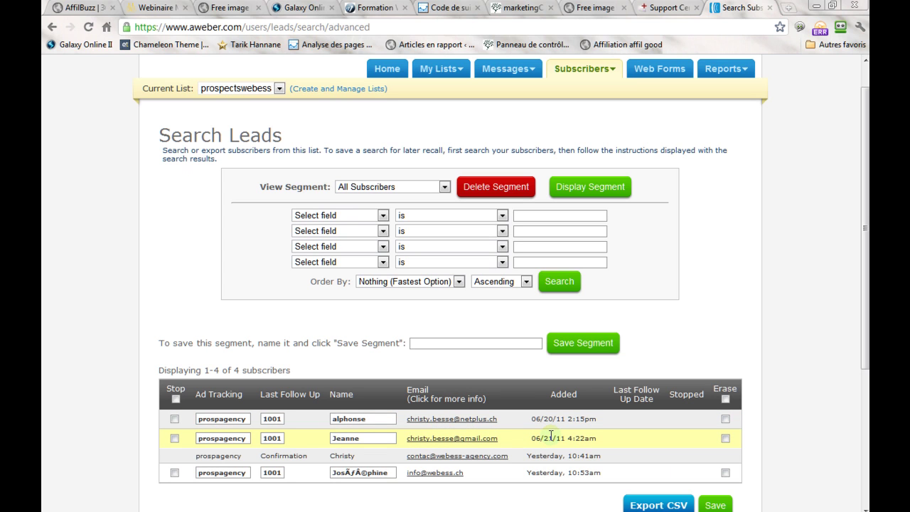
pyautogui.moveTo(538, 440); pyautogui.dragTo(533, 440)
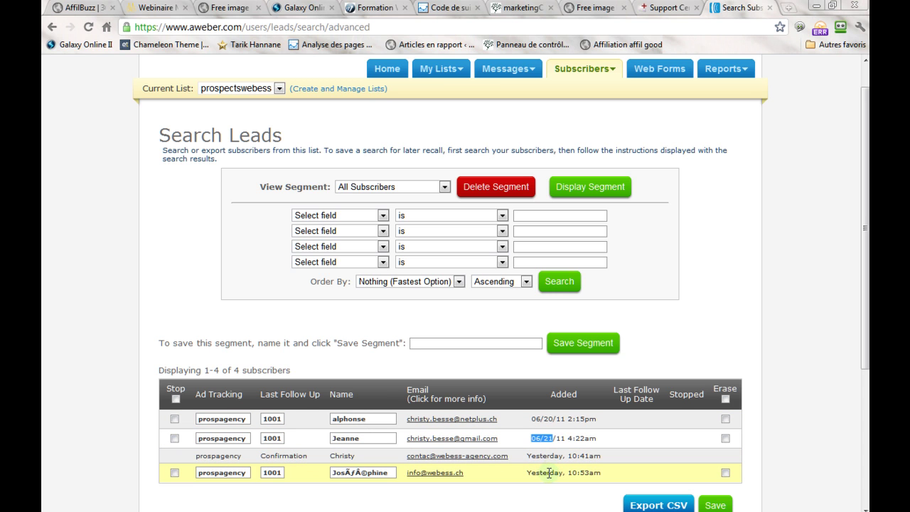
pyautogui.moveTo(554, 511)
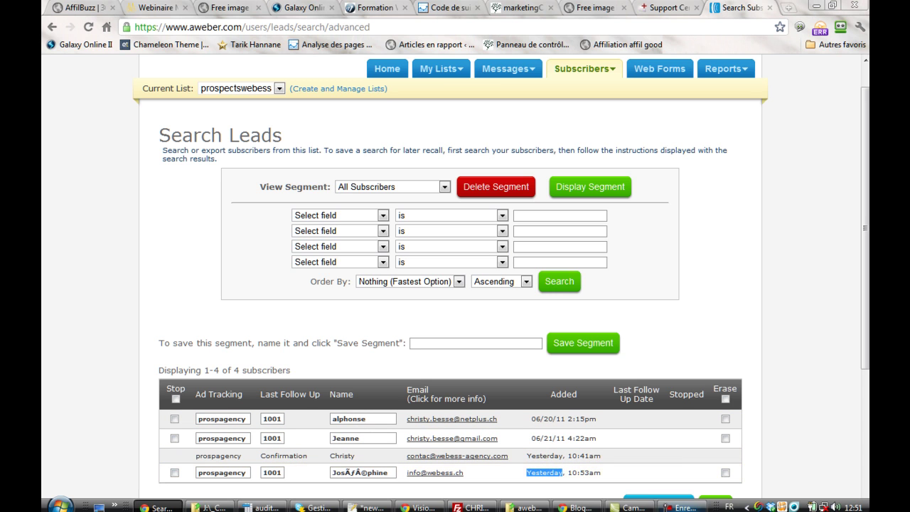
pyautogui.moveTo(857, 509)
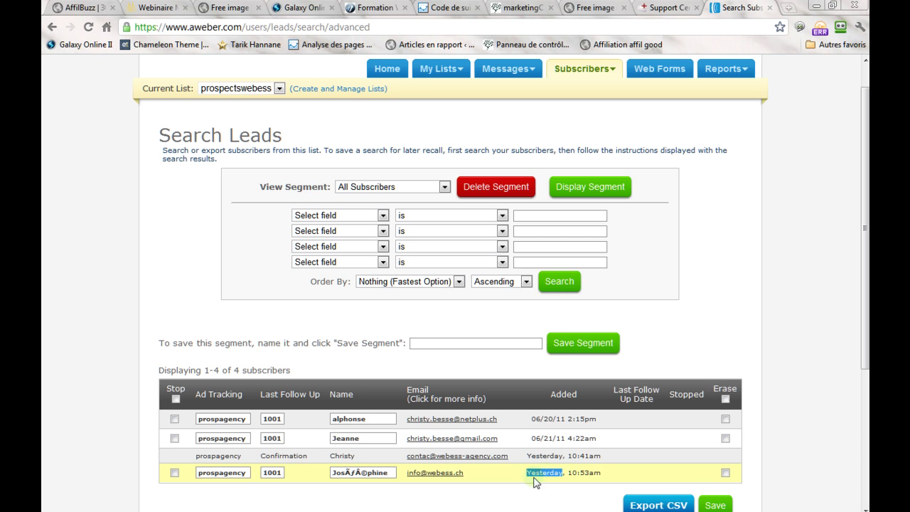
pyautogui.moveTo(470, 471); pyautogui.dragTo(419, 469)
pyautogui.click(469, 477)
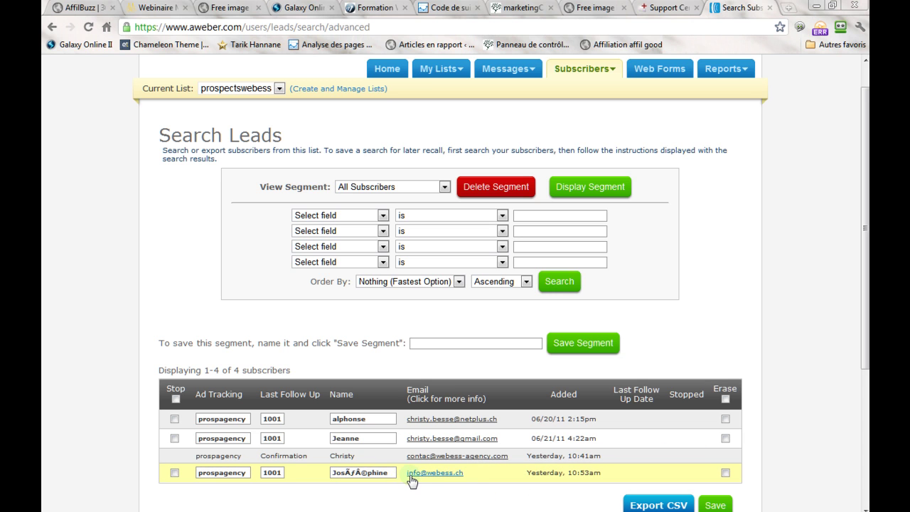
pyautogui.click(487, 479)
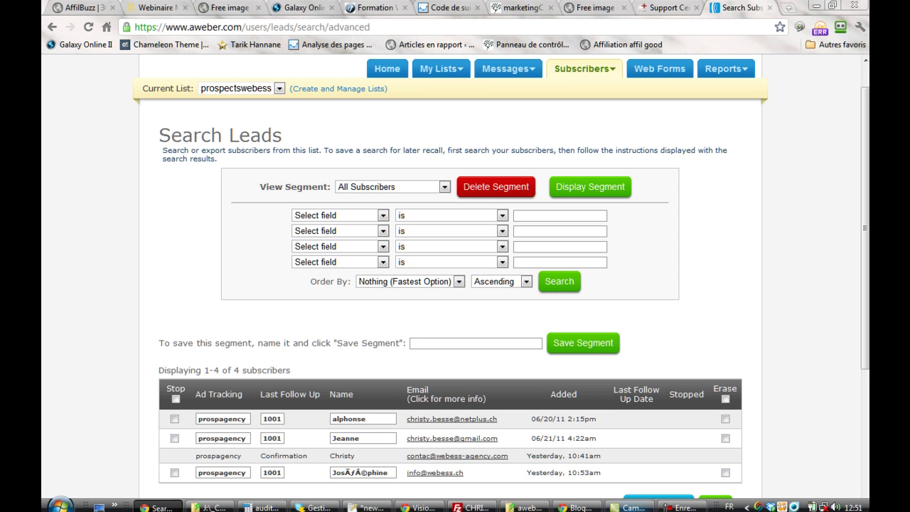
# - Switch to Notepad++ and start a new entry two lines below "3 inscrits" in the note
pyautogui.click(358, 506)
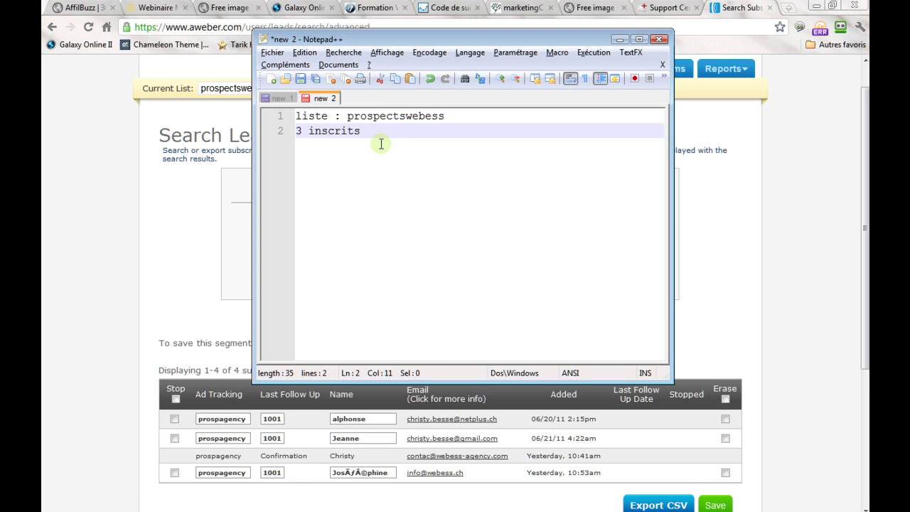
pyautogui.press('Return')
pyautogui.press('Return')
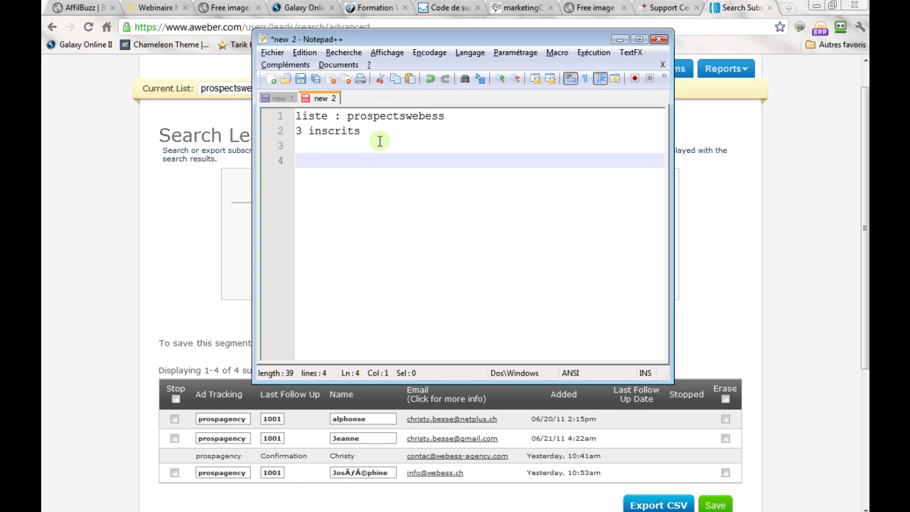
# - Return to the browser, switch the current list to wordpressbooste and search for all its subscribers
pyautogui.click(135, 225)
pyautogui.click(280, 89)
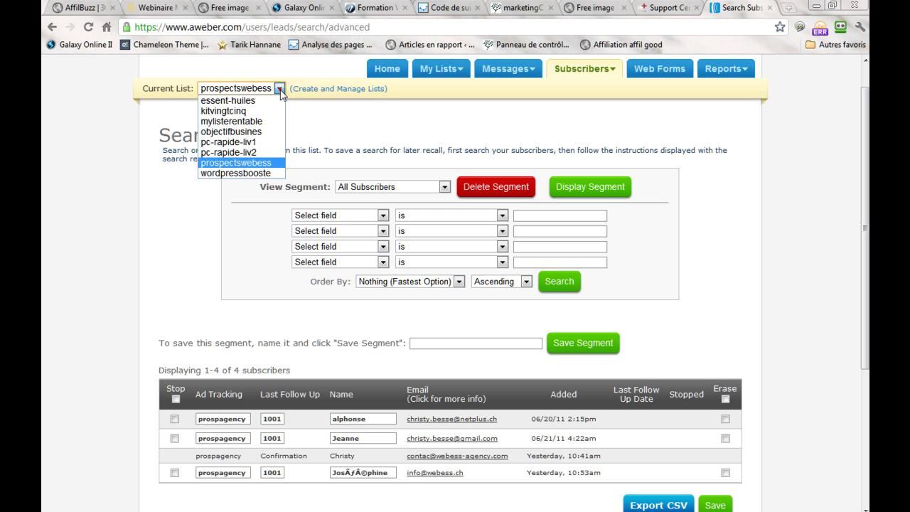
pyautogui.click(230, 175)
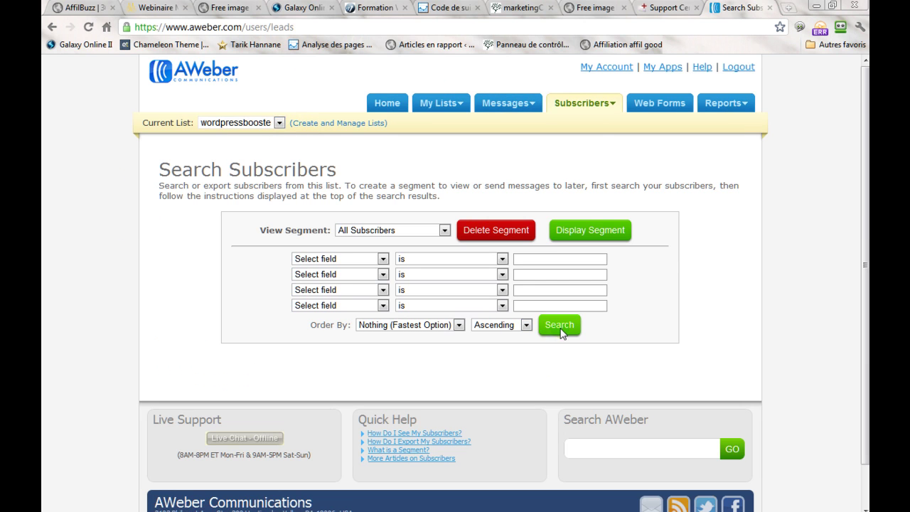
pyautogui.click(560, 328)
pyautogui.moveTo(521, 414); pyautogui.dragTo(463, 414)
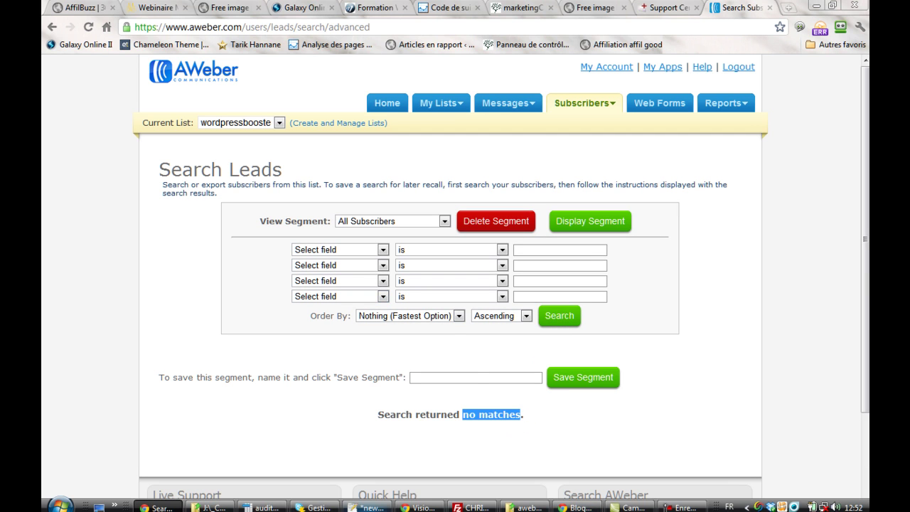
# - Bring up the Notepad++ note, highlight the list name prospectswebess on its first line, and minimize the window
pyautogui.click(371, 507)
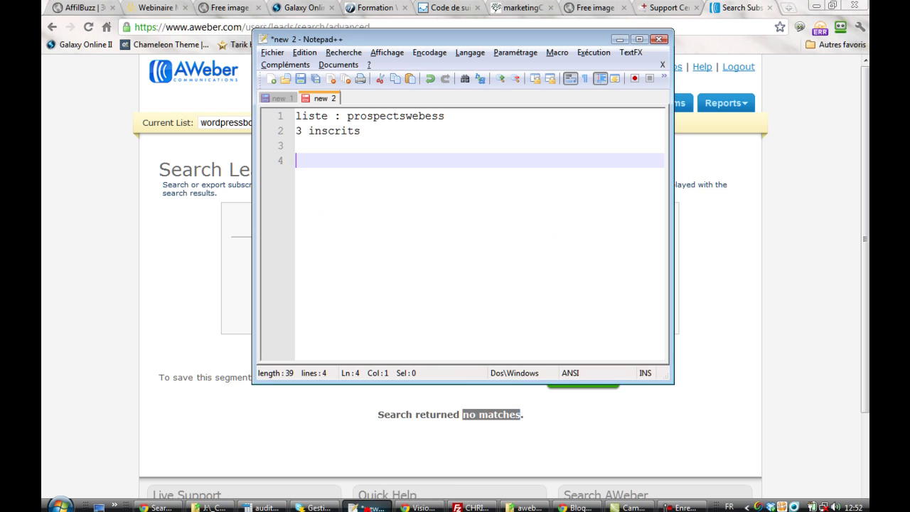
pyautogui.moveTo(347, 115); pyautogui.dragTo(445, 116)
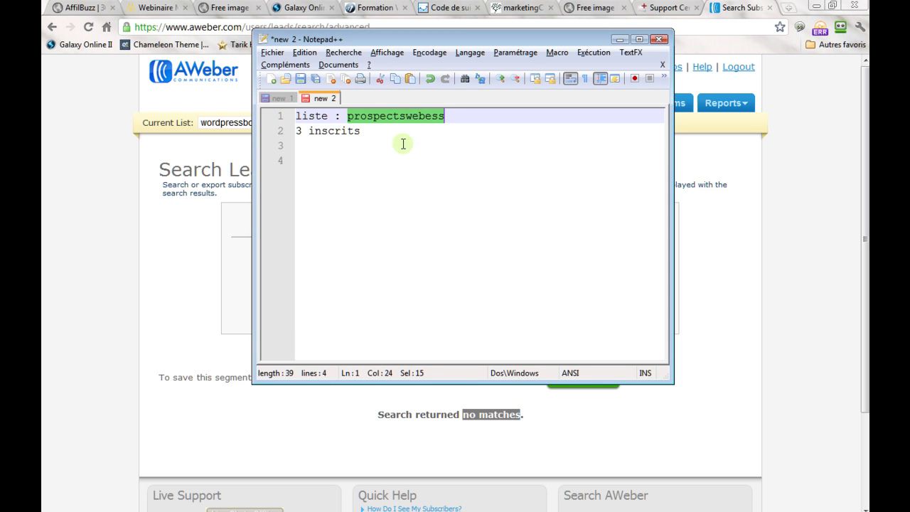
pyautogui.click(618, 39)
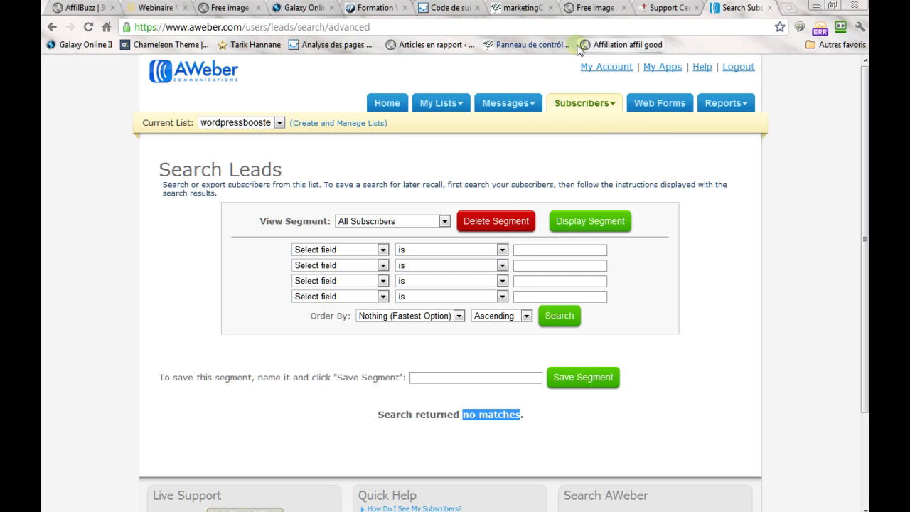
# - Open the Web Forms page and switch the current list to prospectswebess
pyautogui.click(653, 106)
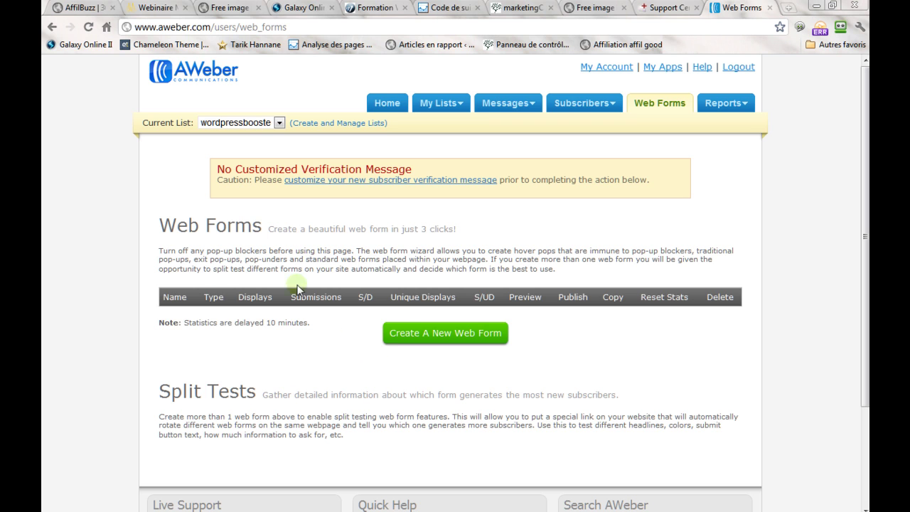
pyautogui.click(279, 124)
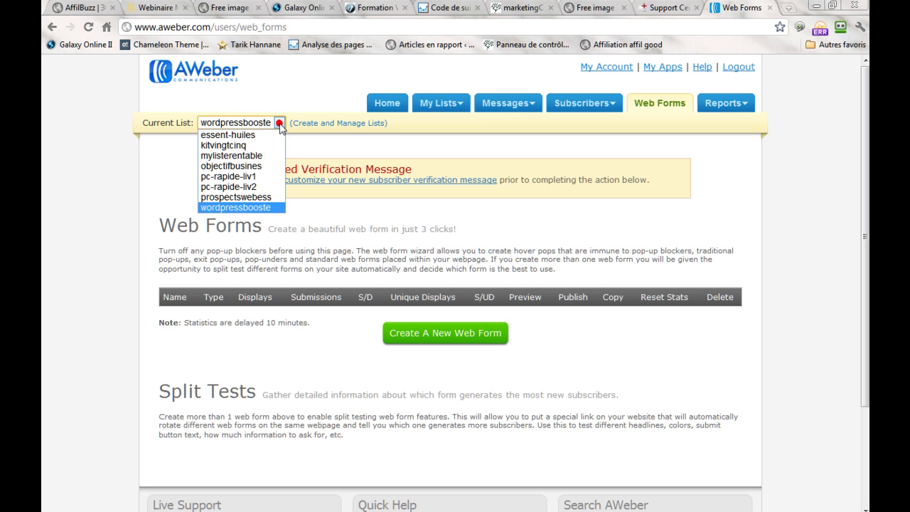
pyautogui.click(235, 196)
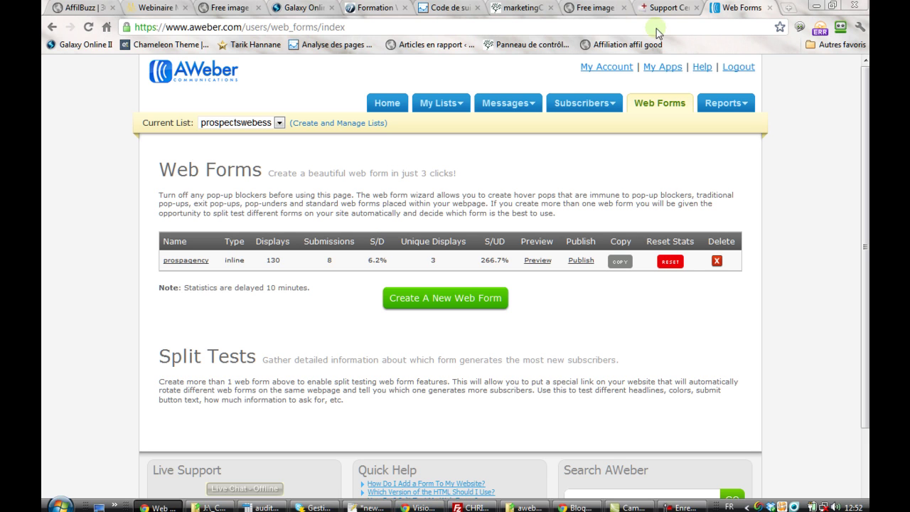
# - Compare the list name given in the support ticket with the lists available in the AWeber account
pyautogui.click(668, 9)
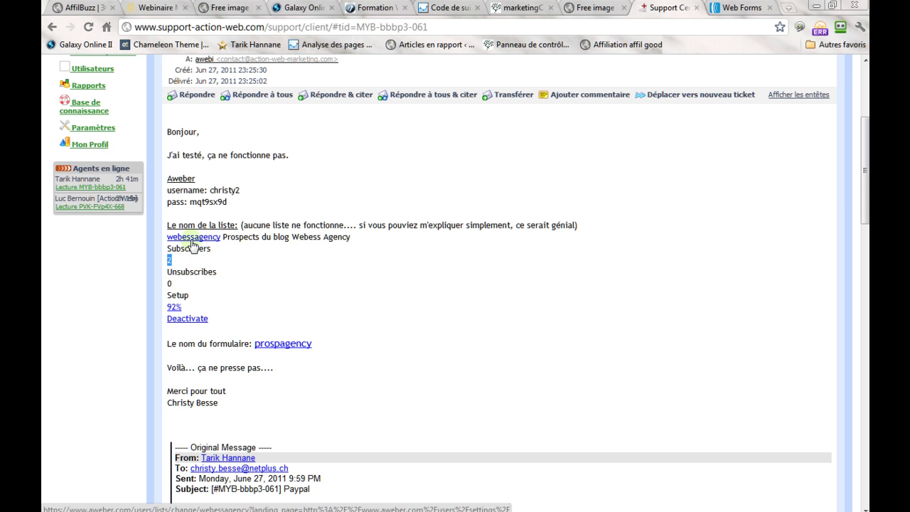
pyautogui.click(726, 9)
pyautogui.click(280, 123)
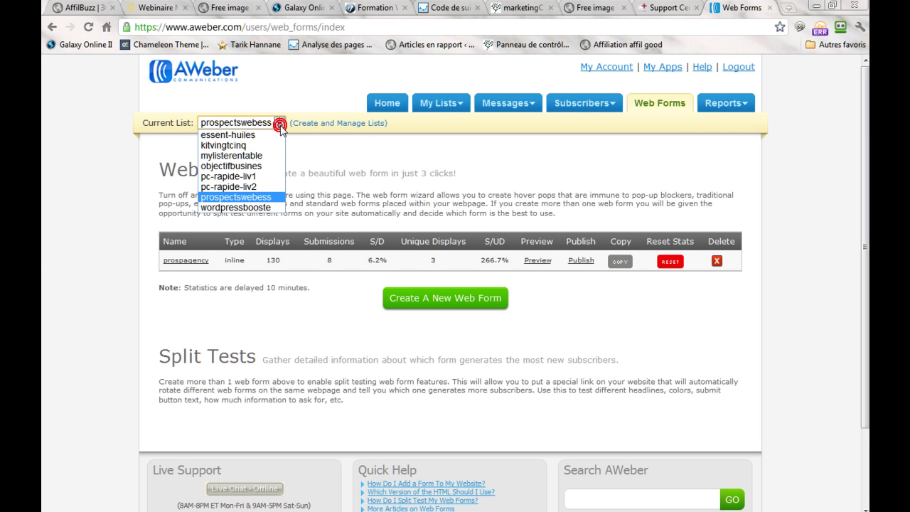
pyautogui.click(119, 291)
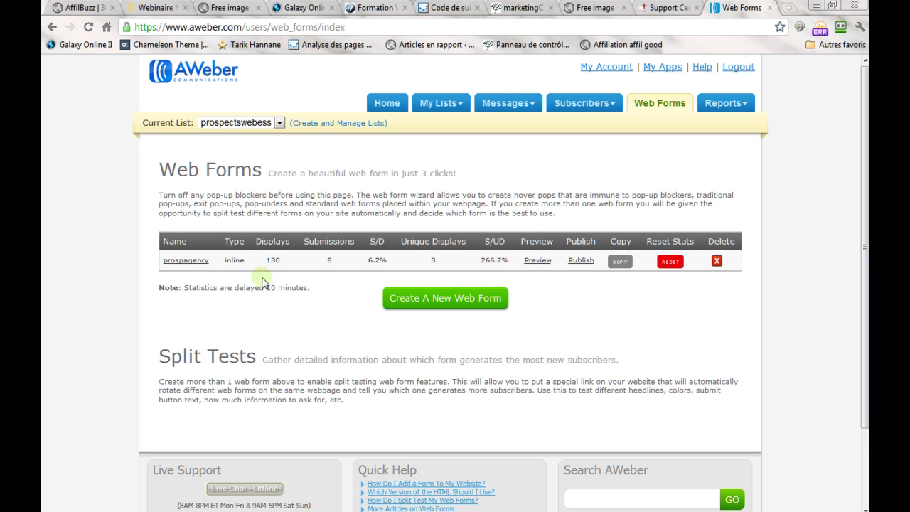
# - Open the prospagency web form for editing and look over its design
pyautogui.click(184, 262)
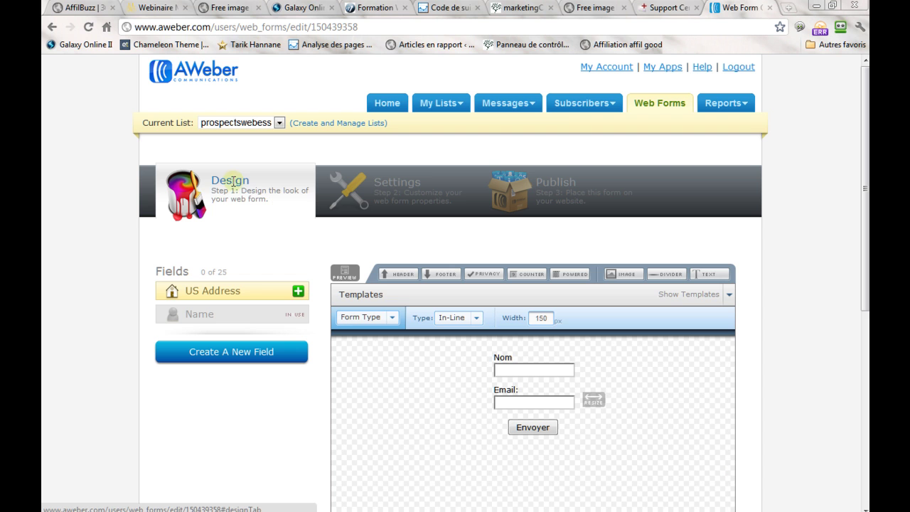
pyautogui.scroll(-3, 335, 355)
pyautogui.scroll(3, 337, 351)
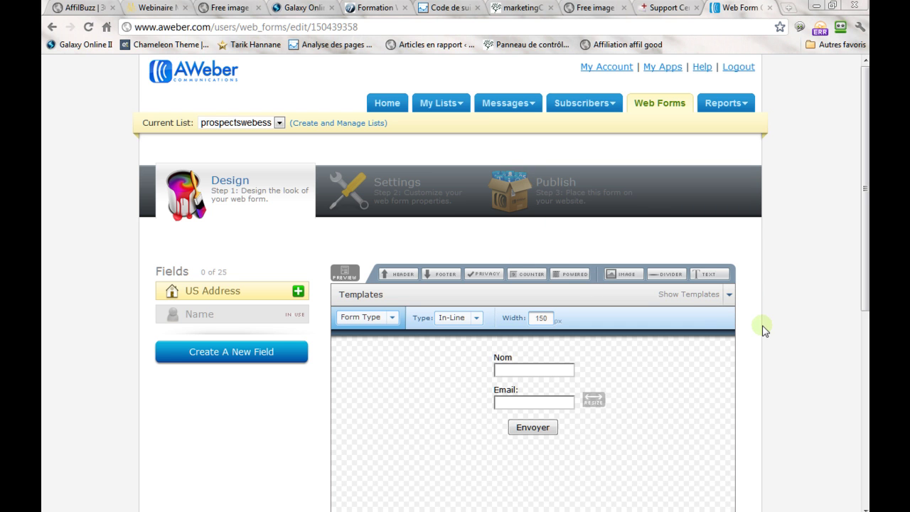
pyautogui.scroll(-3, 790, 286)
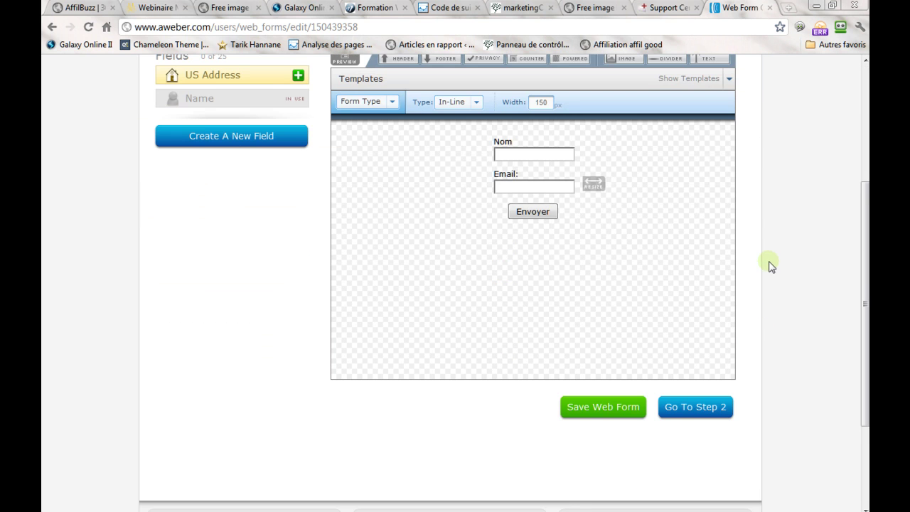
pyautogui.scroll(2, 771, 265)
# - Set the form's e-mail field label to "Email :" and save the field
pyautogui.moveTo(500, 256)
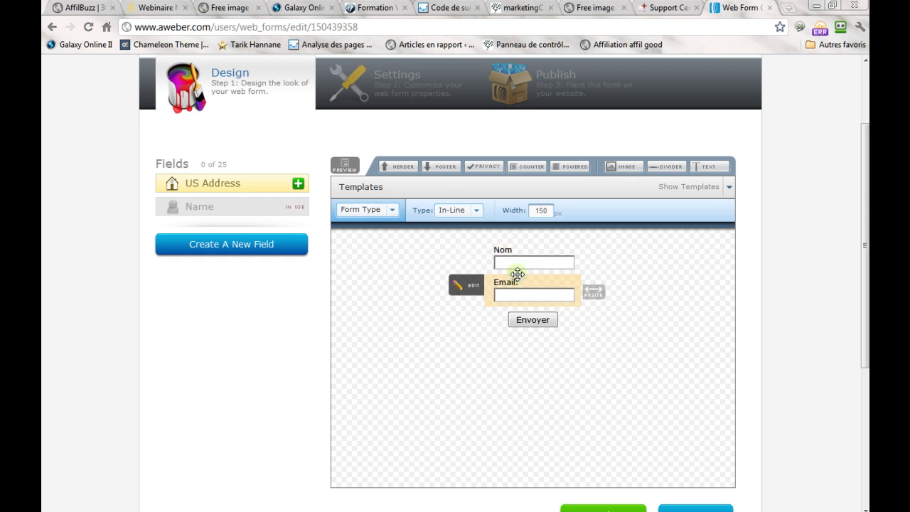
pyautogui.click(471, 286)
pyautogui.click(335, 263)
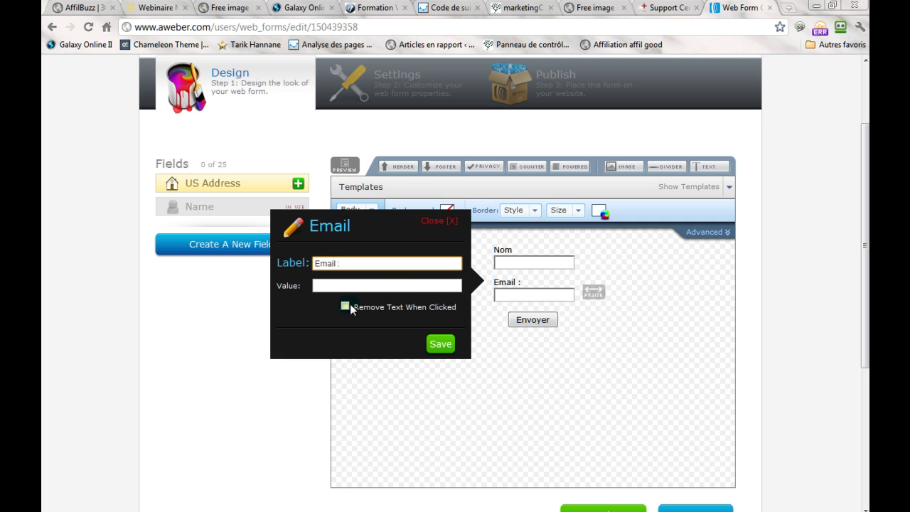
pyautogui.click(440, 344)
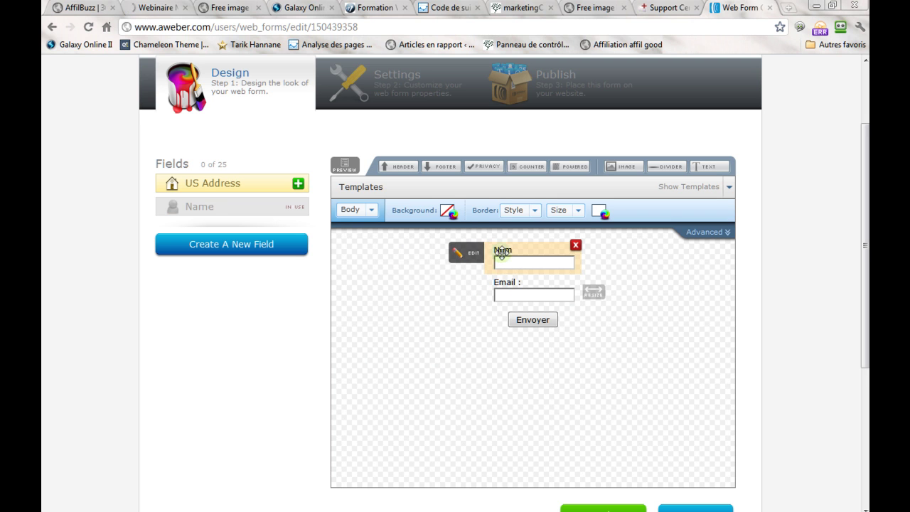
# - Set the form's full name label to "Nom :" and save the field
pyautogui.click(474, 257)
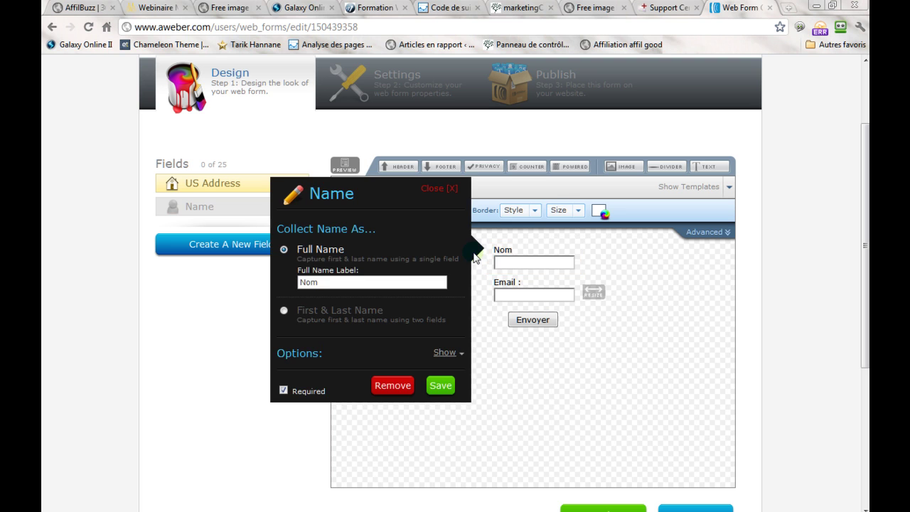
pyautogui.click(324, 283)
pyautogui.write(':')
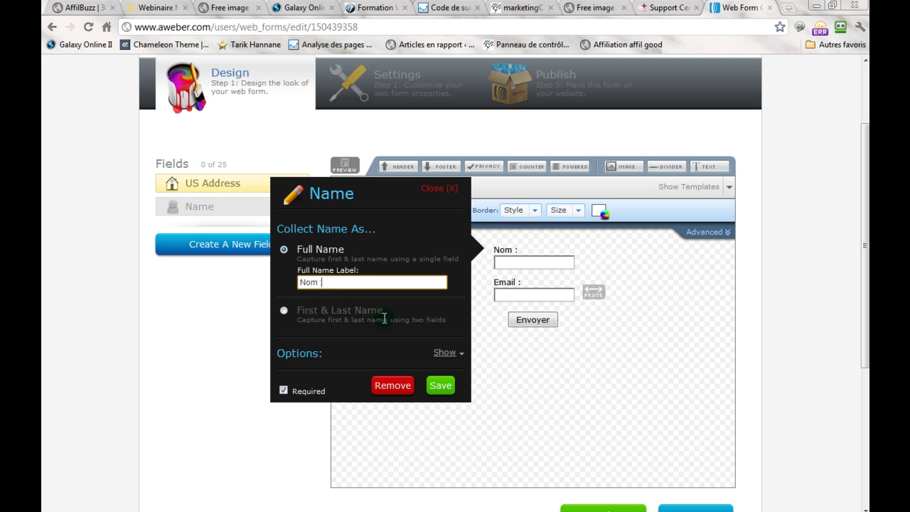
pyautogui.click(440, 385)
pyautogui.moveTo(522, 277)
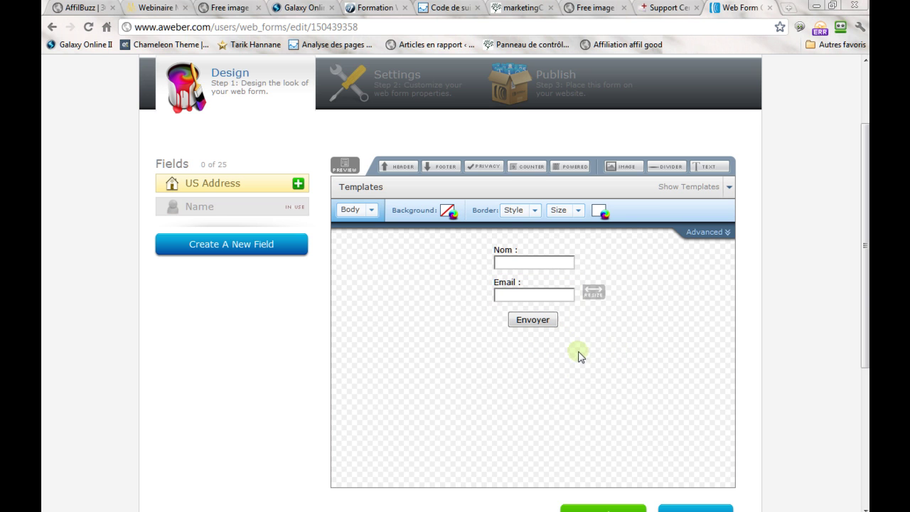
# - Save the web form and go on to its step 2 settings
pyautogui.scroll(-3, 777, 408)
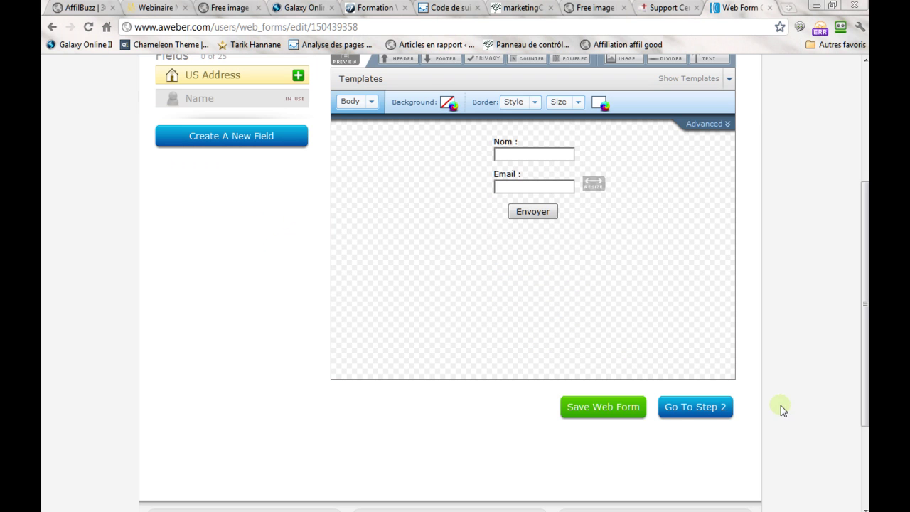
pyautogui.click(597, 408)
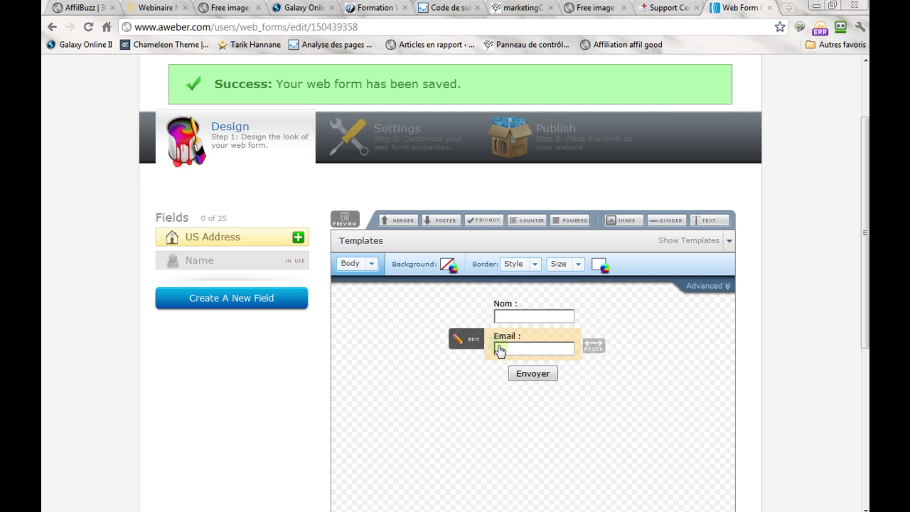
pyautogui.scroll(-3, 711, 410)
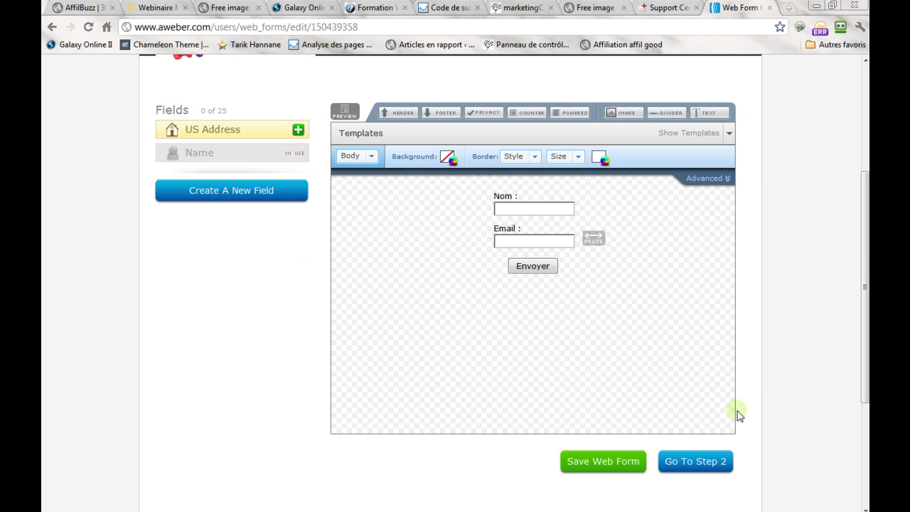
pyautogui.click(690, 467)
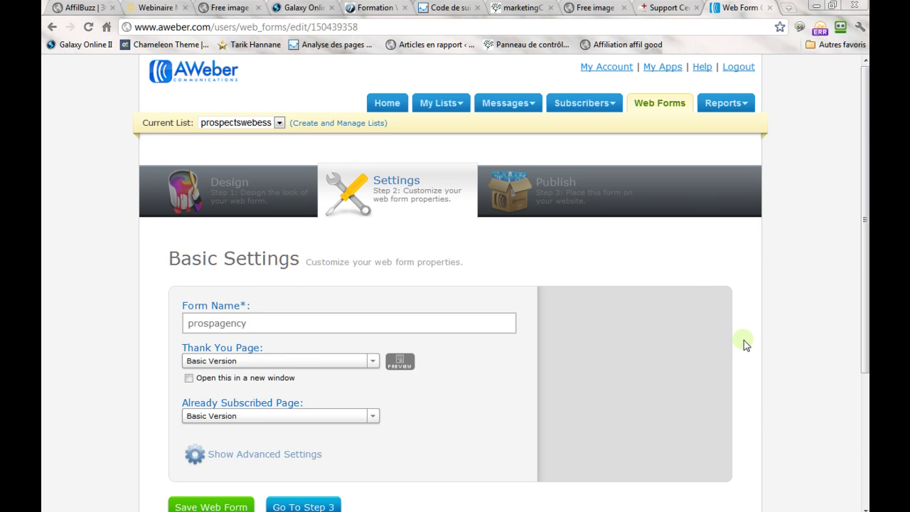
# - Copy the form name prospagency from the basic settings and switch to Notepad++
pyautogui.scroll(-3, 744, 345)
pyautogui.click(230, 215)
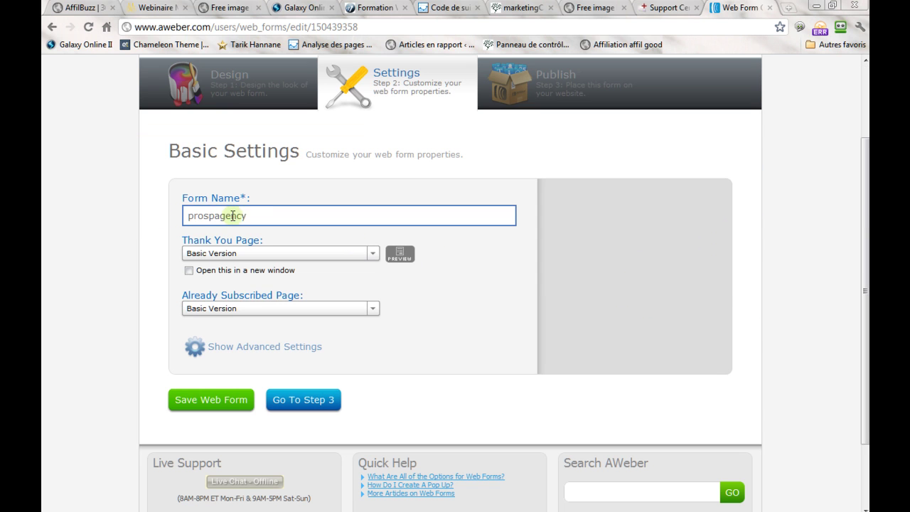
pyautogui.moveTo(250, 215); pyautogui.dragTo(186, 215)
pyautogui.hotkey('ctrl', 'c')
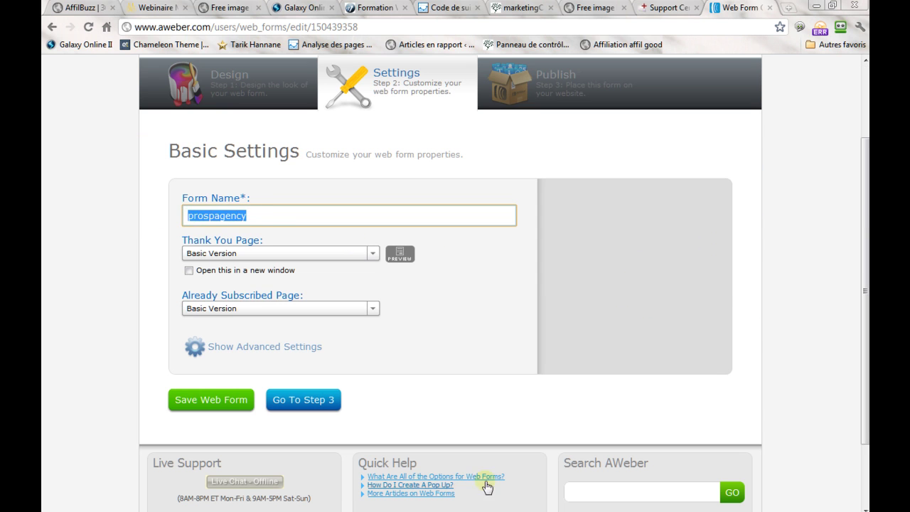
pyautogui.moveTo(455, 509)
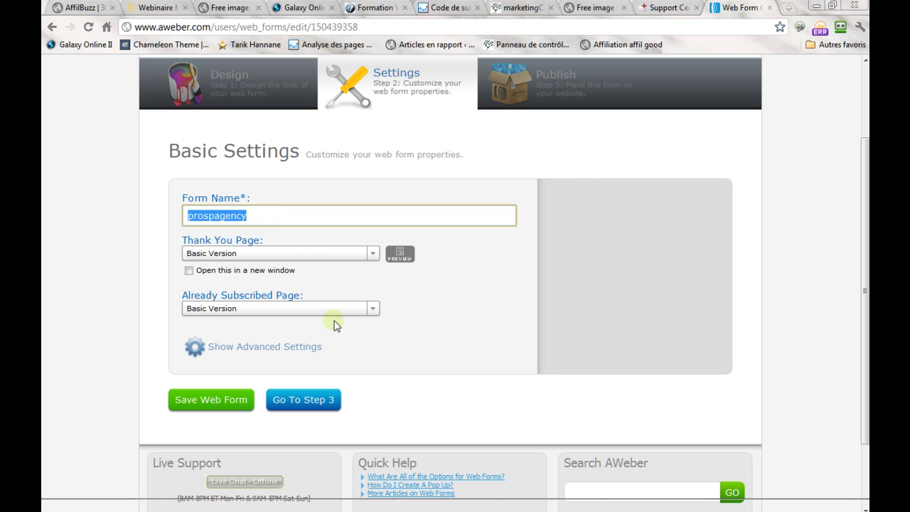
pyautogui.click(369, 507)
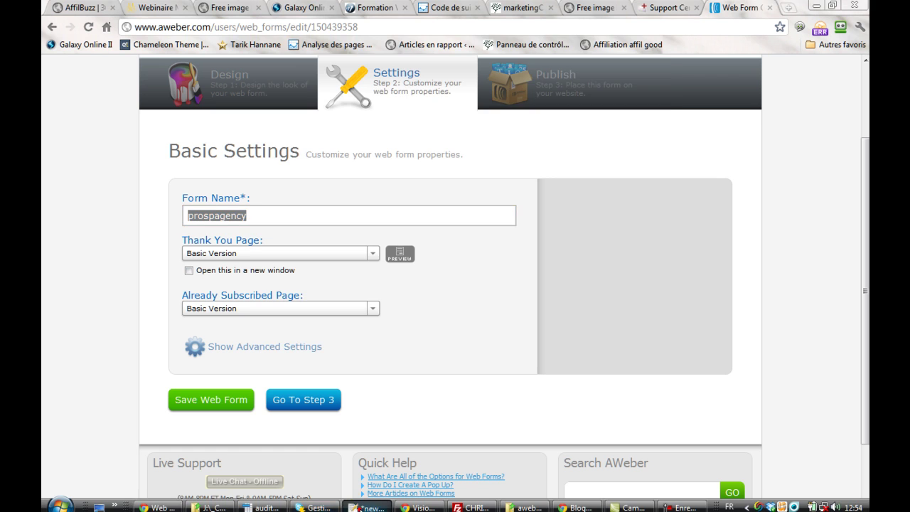
# - Write "Formulaire :" on the note's fourth line and "Nom du form : prospagency" below it, pasting the form name
pyautogui.click(417, 161)
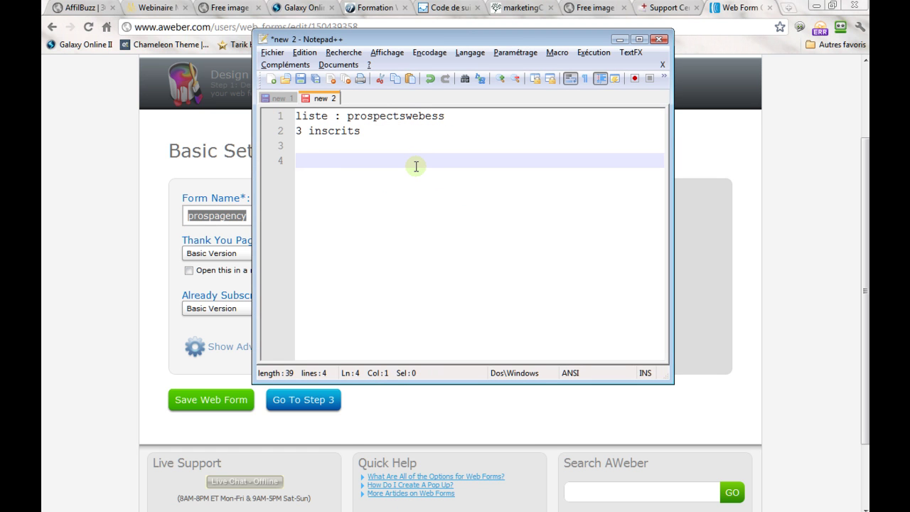
pyautogui.write('Formulair')
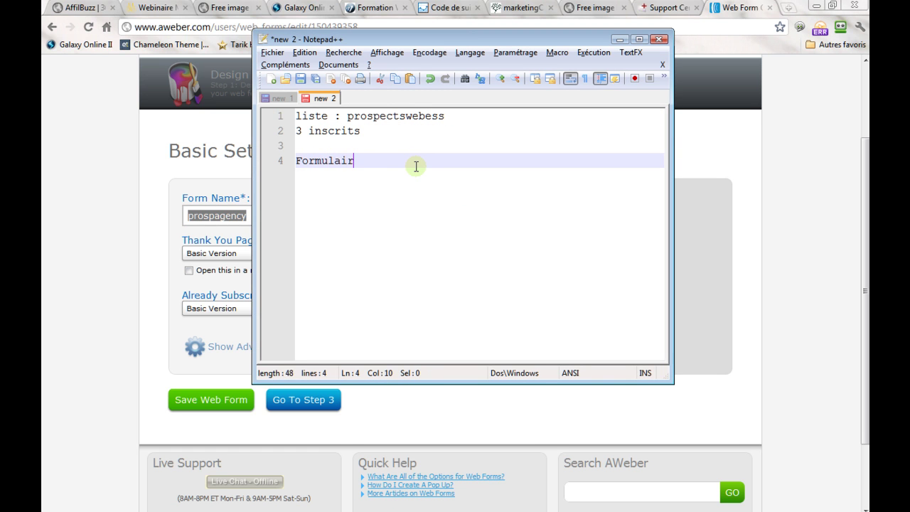
pyautogui.write('e :')
pyautogui.press('Return')
pyautogui.write('Nom du form')
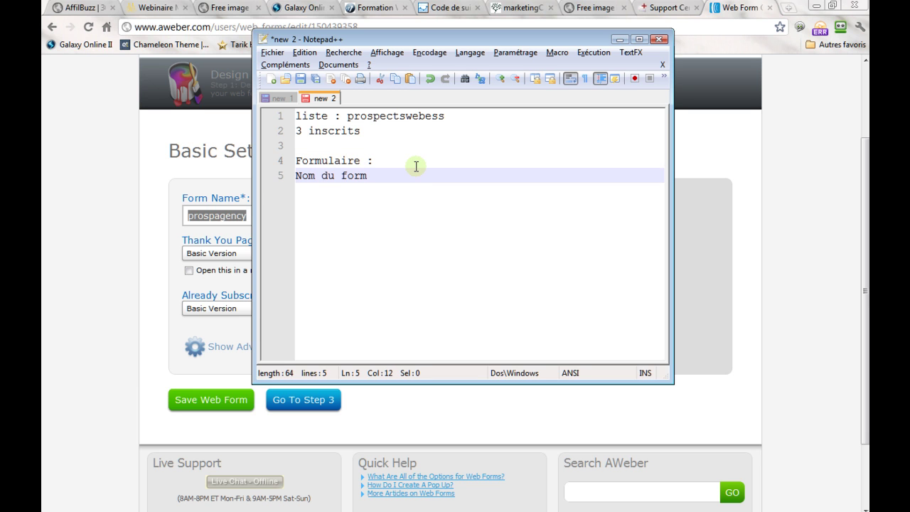
pyautogui.hotkey('ctrl', 'v')
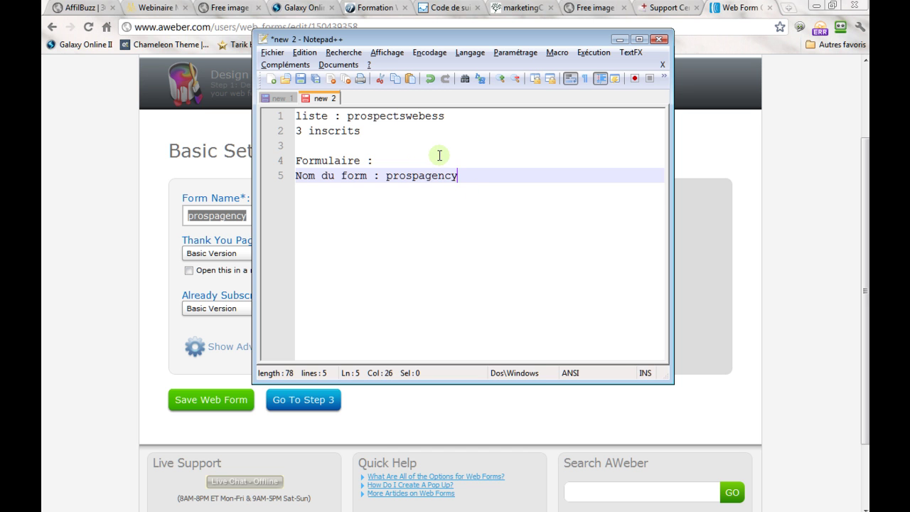
# - Start a new entry two lines below the form name, move the Notepad++ window aside and return to the browser
pyautogui.press('Return')
pyautogui.press('Return')
pyautogui.moveTo(371, 40); pyautogui.dragTo(679, 119)
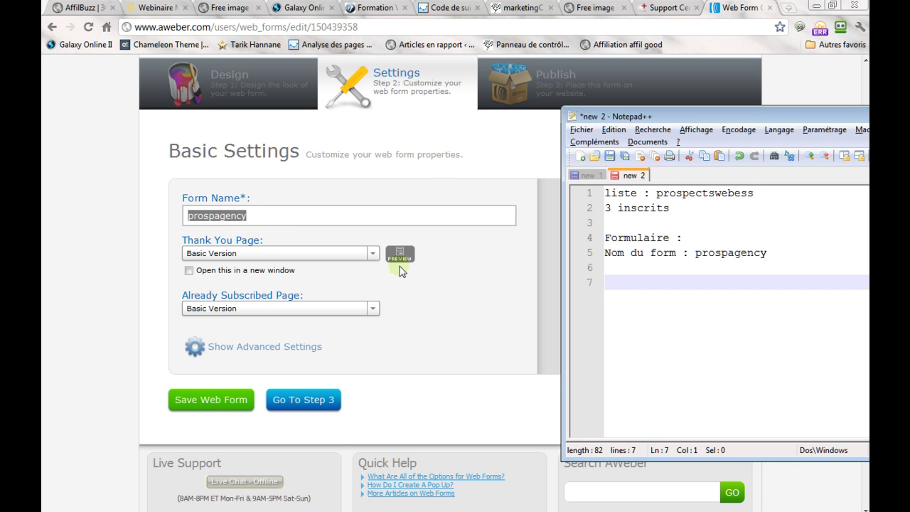
pyautogui.click(116, 307)
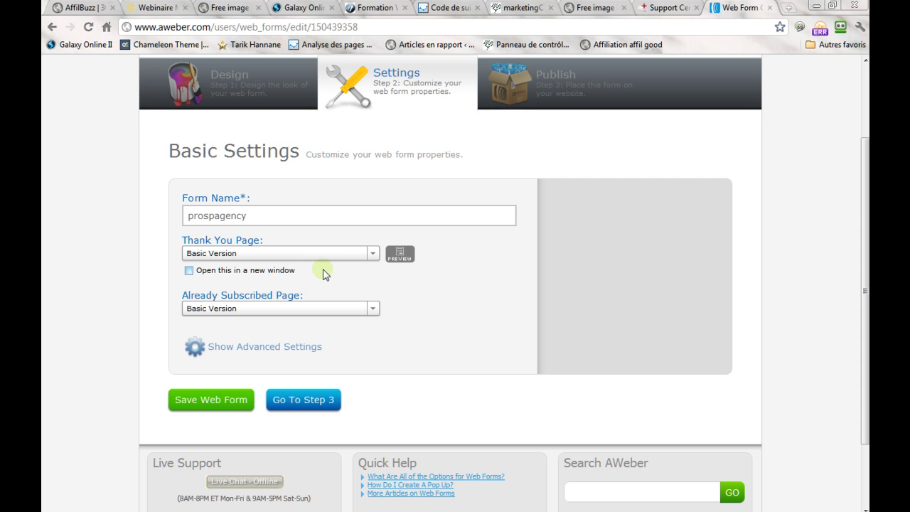
# - Preview the Basic Version thank you page of the web form and close the preview
pyautogui.click(398, 253)
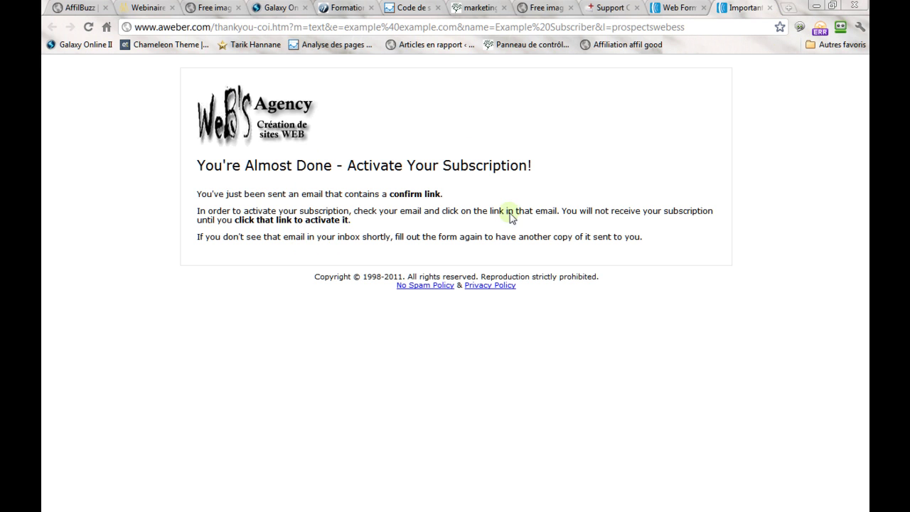
pyautogui.click(769, 7)
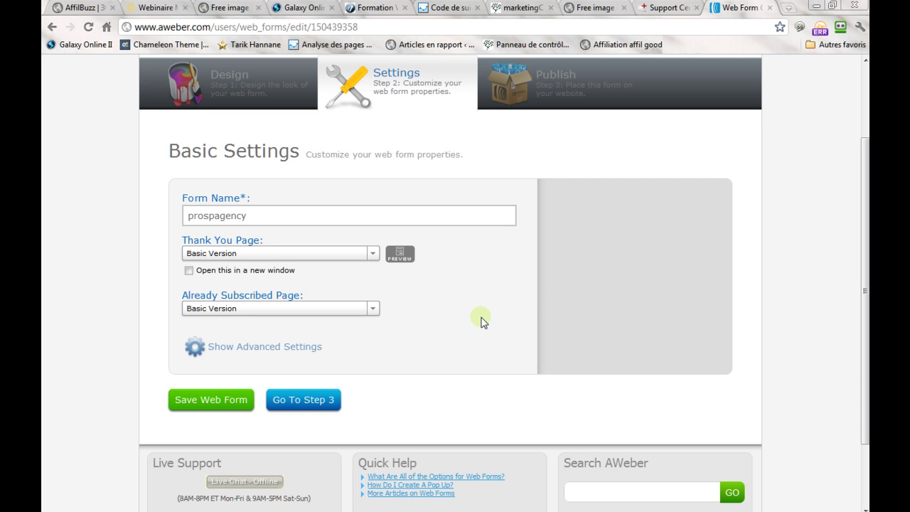
# - Try the Custom Page option with its own URL for the thank you page and return the setting to Basic Version
pyautogui.click(371, 252)
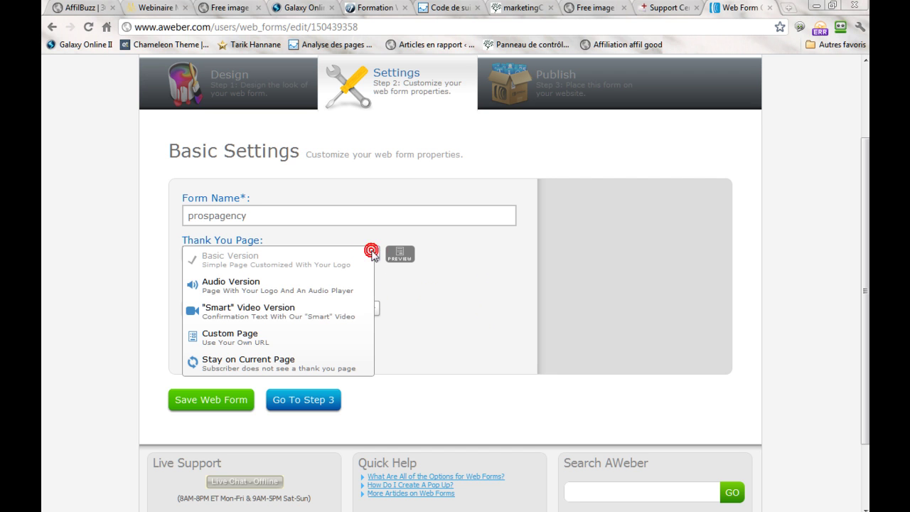
pyautogui.click(228, 339)
pyautogui.click(219, 275)
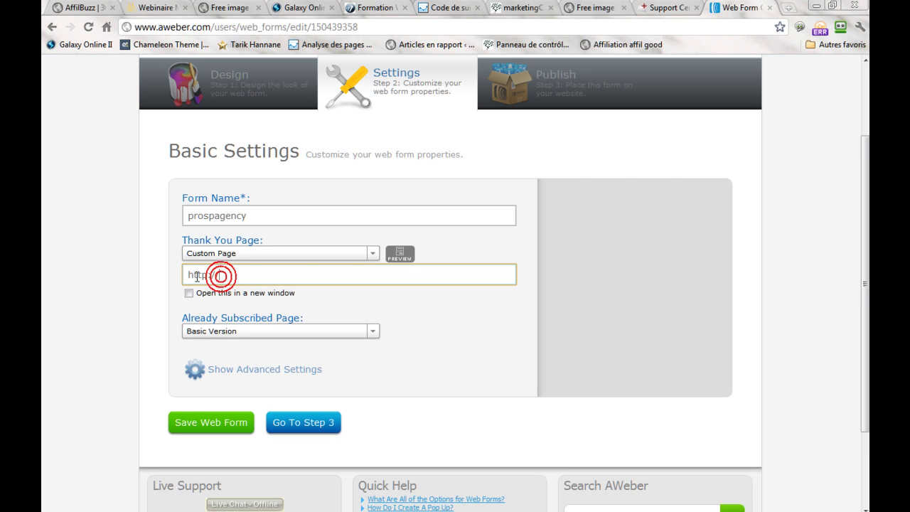
pyautogui.click(372, 253)
pyautogui.click(258, 257)
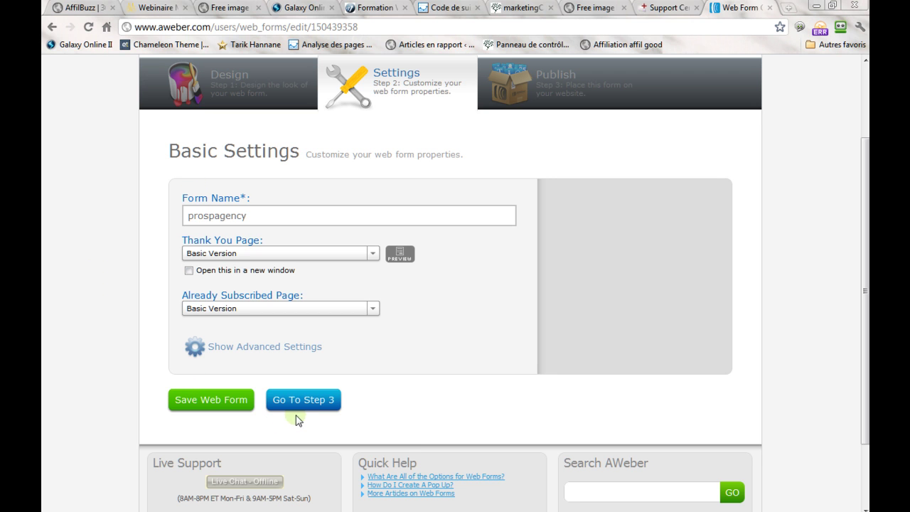
# - Switch to the Notepad++ note and list "Page merci" and "Page "déjà insc" on separate lines under "A voir :"
pyautogui.moveTo(299, 508)
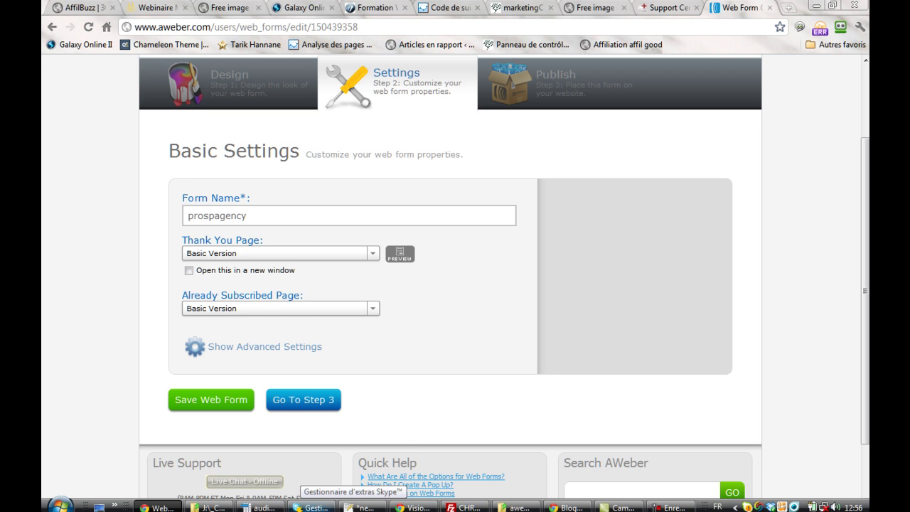
pyautogui.click(362, 506)
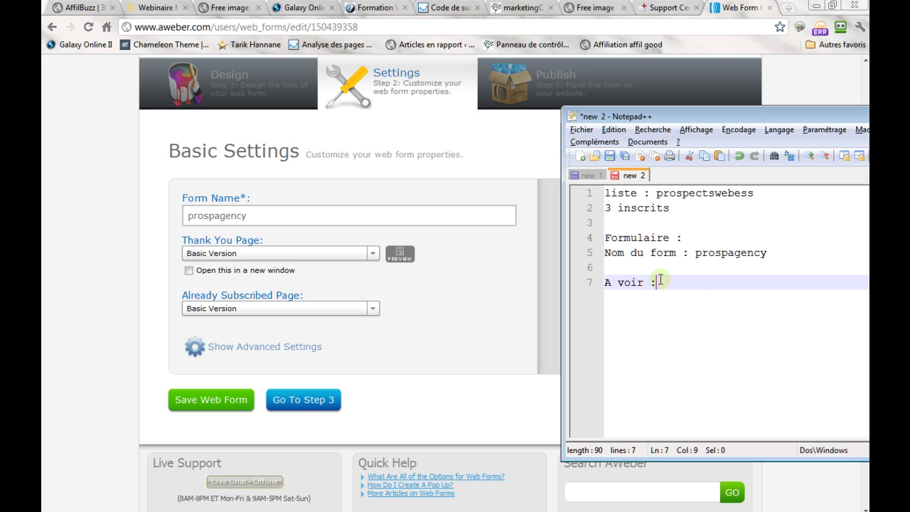
pyautogui.press('Return')
pyautogui.write('Page merci')
pyautogui.press('Return')
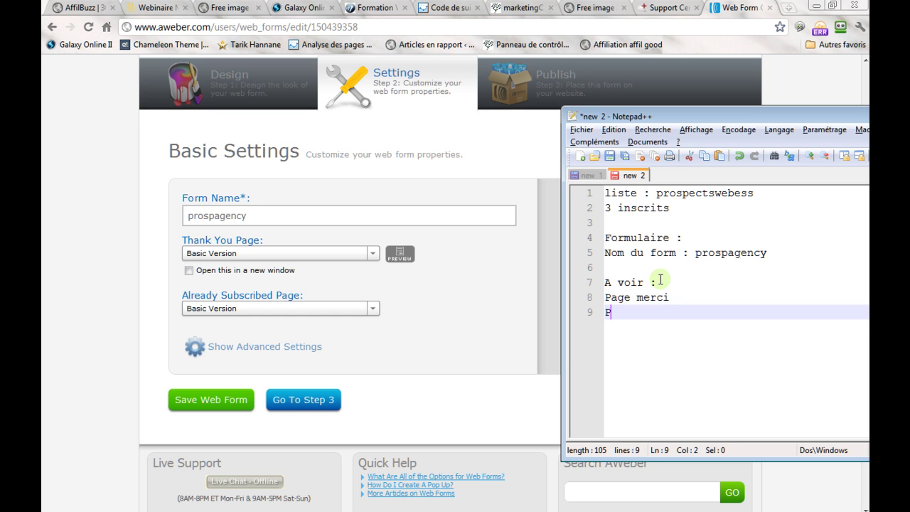
pyautogui.write('Page "déjà insc')
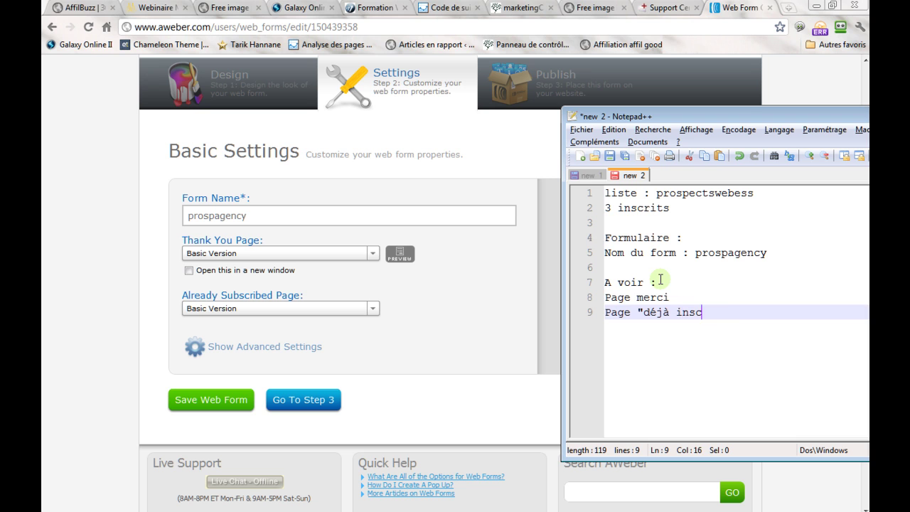